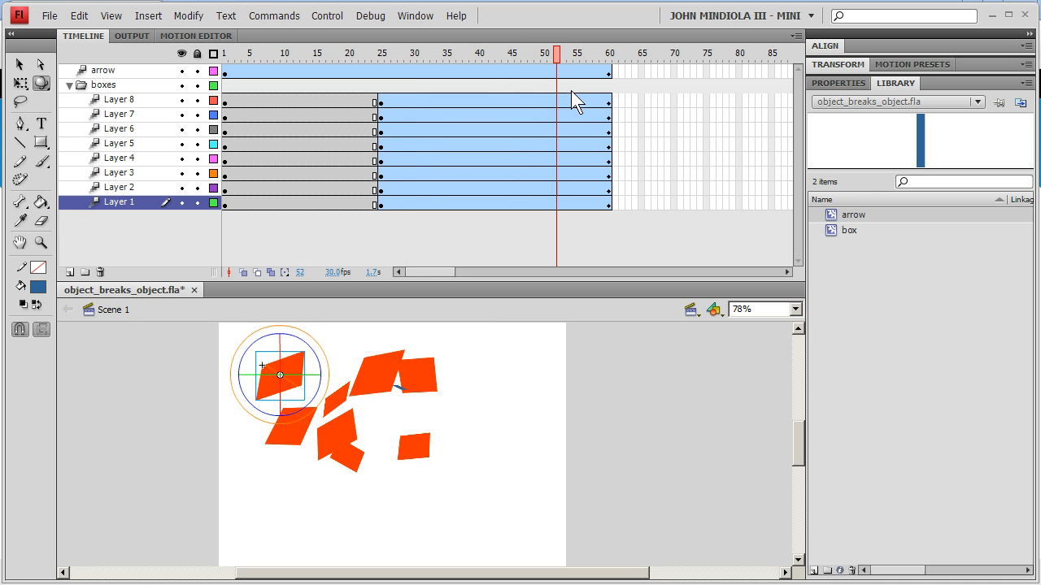
Step: Scrub back and forth through the animation timeline to examine how the blue arrow strikes and breaks apart the orange boxes
drag(618, 85, 426, 72)
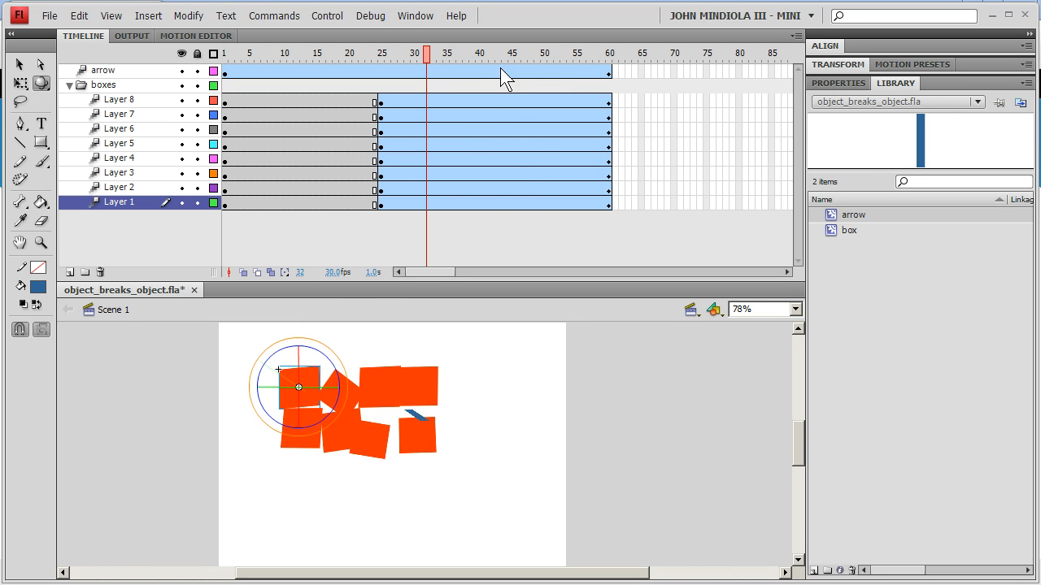
drag(500, 67, 624, 63)
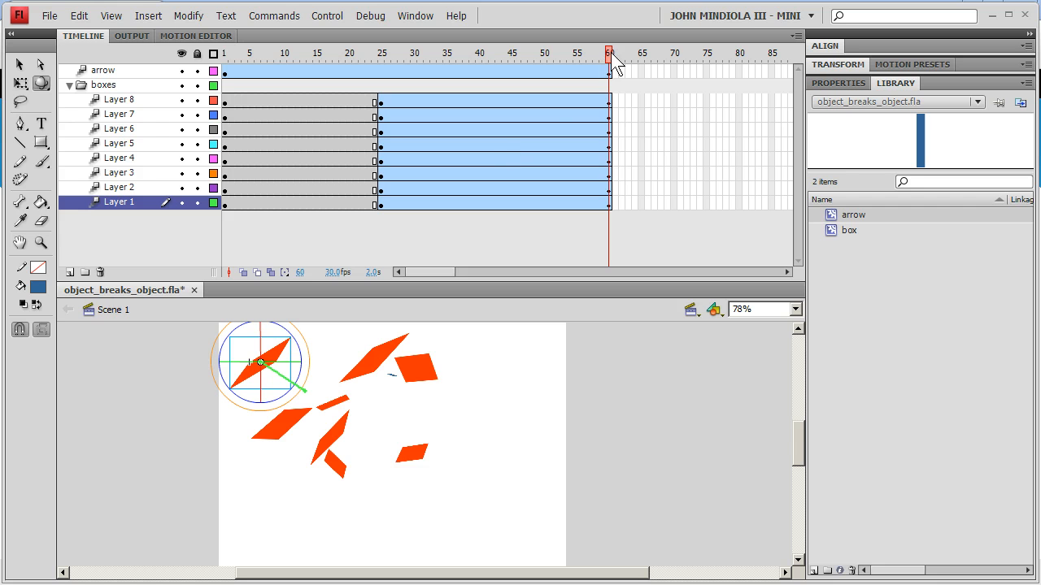
key(comma)
key(comma)
key(comma)
key(comma)
key(comma)
key(comma)
key(comma)
key(comma)
key(comma)
key(comma)
key(comma)
key(comma)
key(comma)
key(comma)
key(comma)
key(comma)
key(comma)
key(comma)
key(comma)
key(comma)
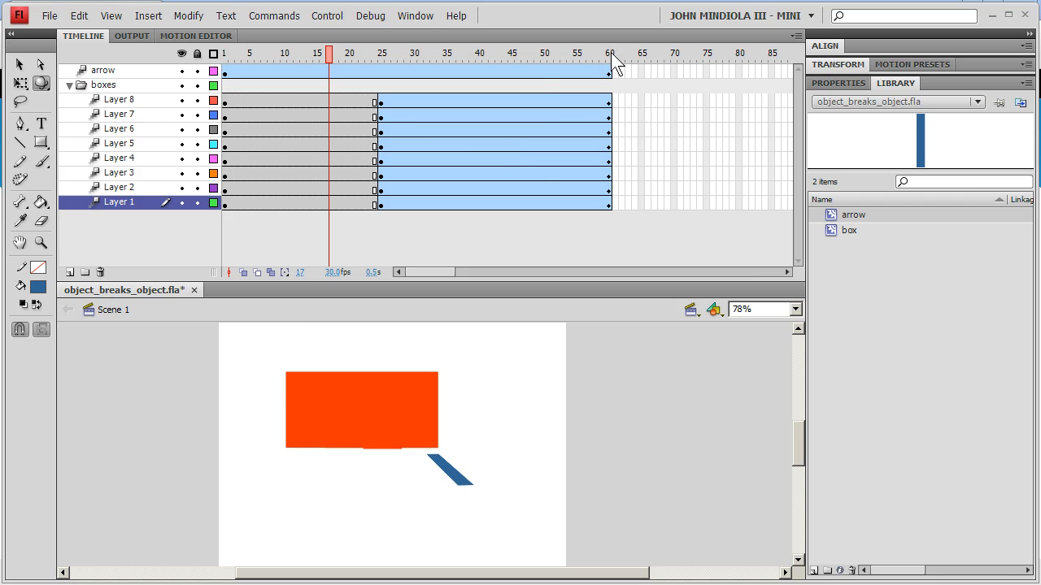
key(period)
key(period)
key(period)
key(period)
key(period)
key(period)
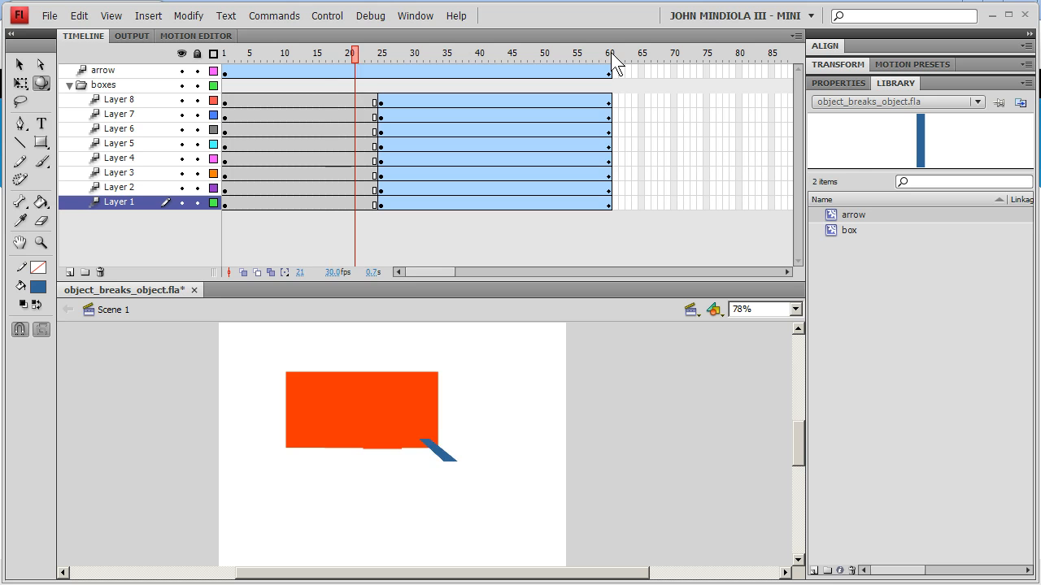
drag(328, 56, 615, 61)
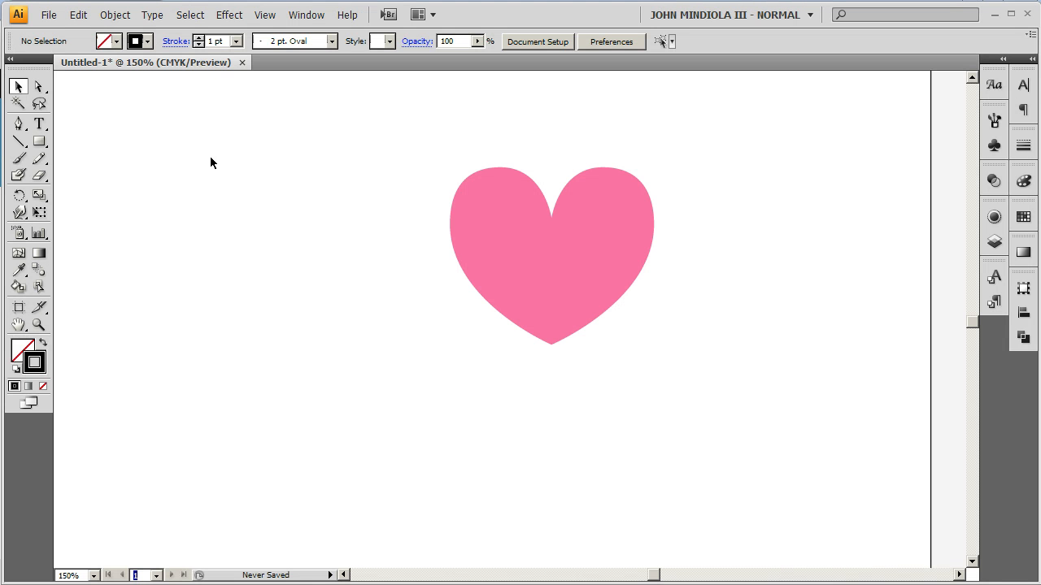
Step: Switch to Illustrator, move the pink heart toward the artboard's left side, and place a level duplicate to its right
click(19, 88)
drag(598, 249, 244, 269)
drag(196, 272, 605, 269)
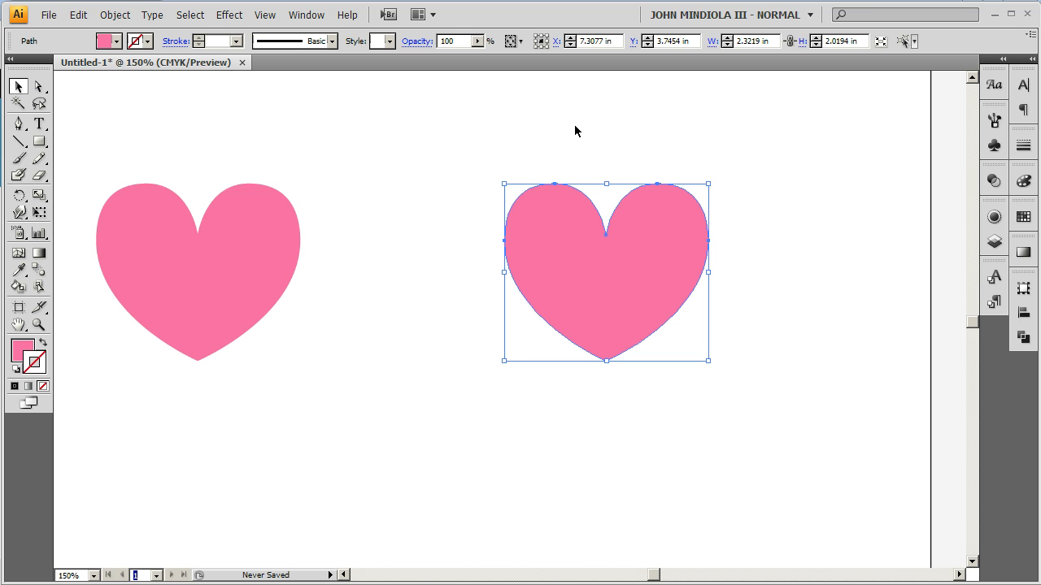
click(458, 139)
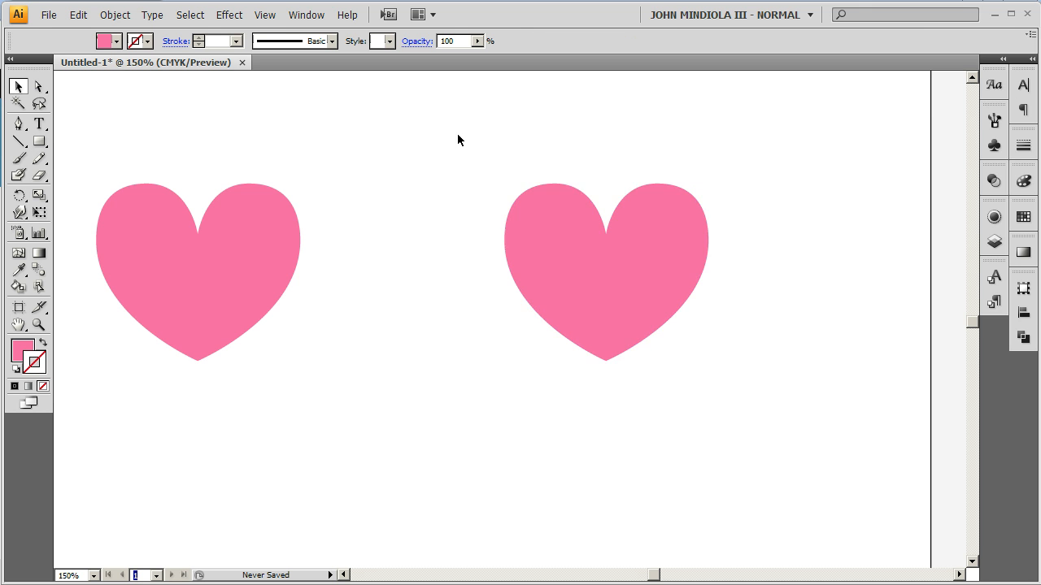
Step: Draw an open five-point zigzag crack with the Pen tool from above the duplicate heart's left lobe to outside its left edge
click(19, 124)
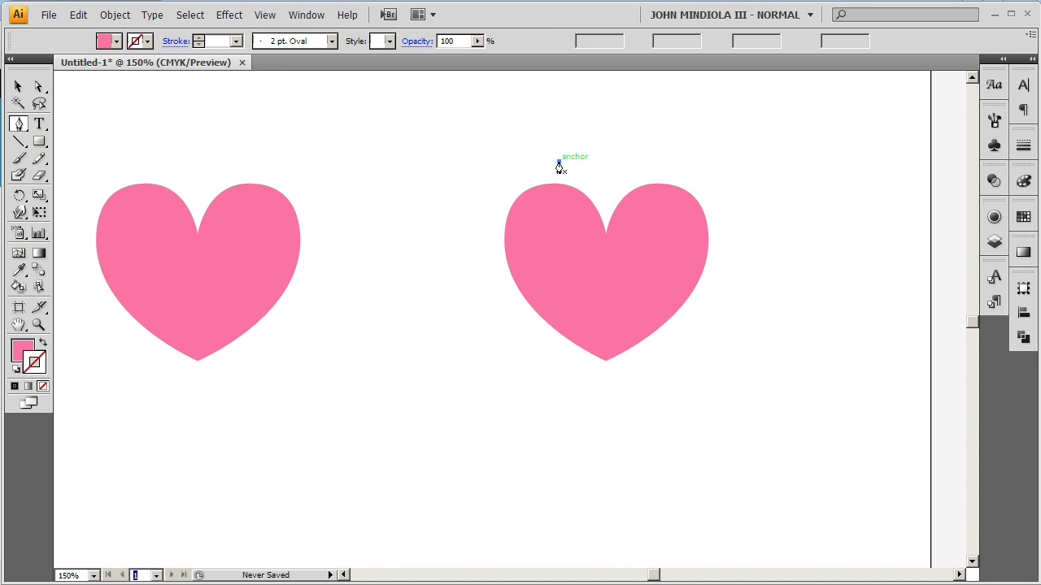
drag(558, 161, 559, 224)
drag(498, 257, 535, 272)
click(533, 265)
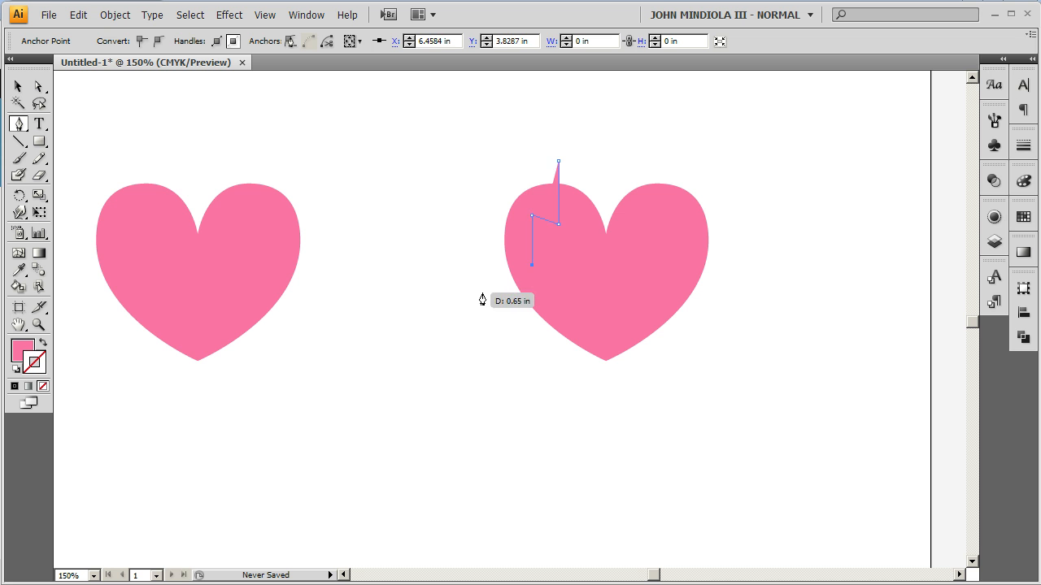
click(482, 292)
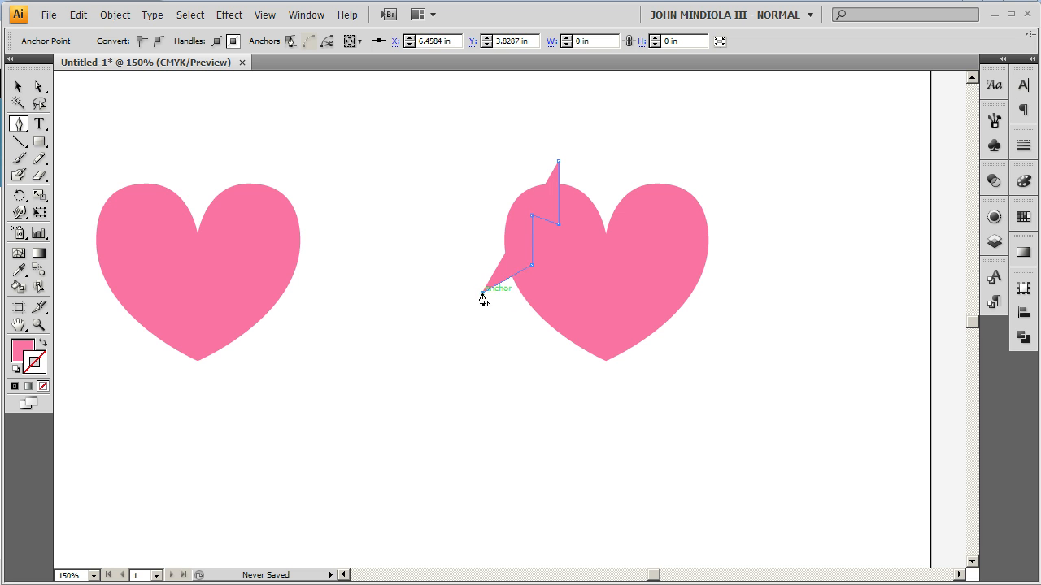
Step: Swap the crack path's fill and stroke, make its stroke black with a 3 pt weight, and deselect the path
click(44, 346)
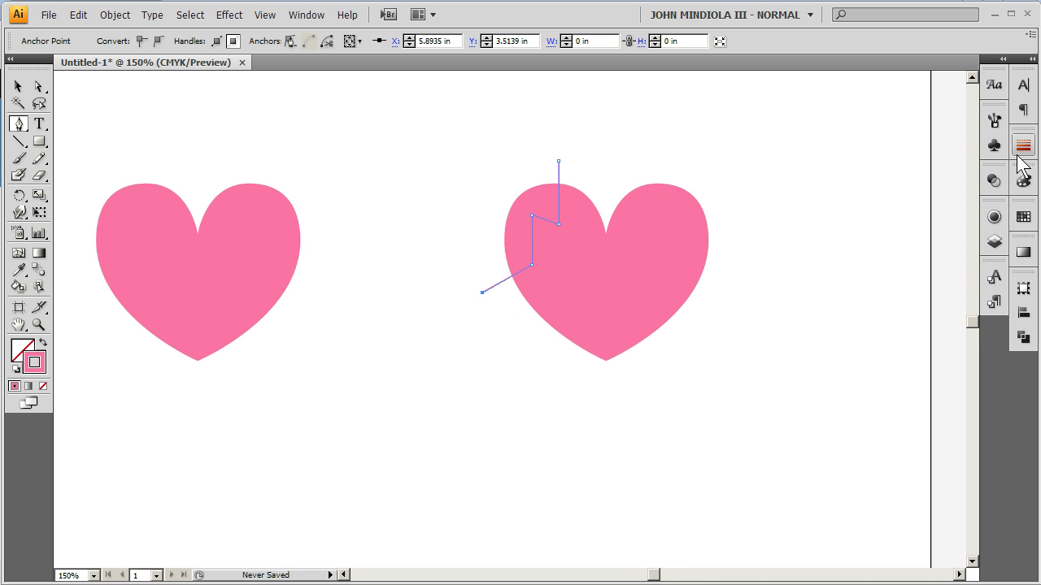
click(1023, 217)
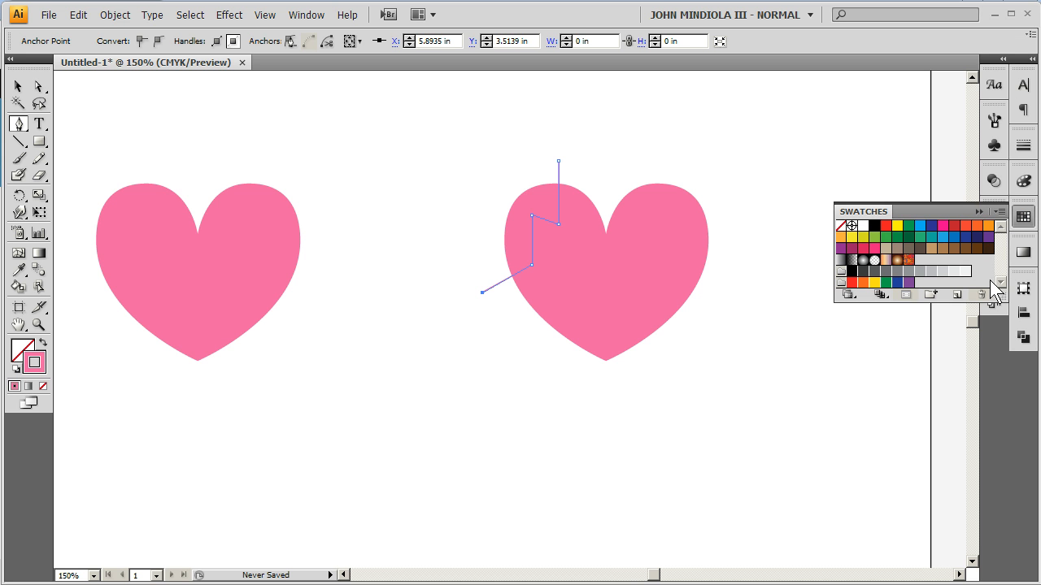
click(874, 225)
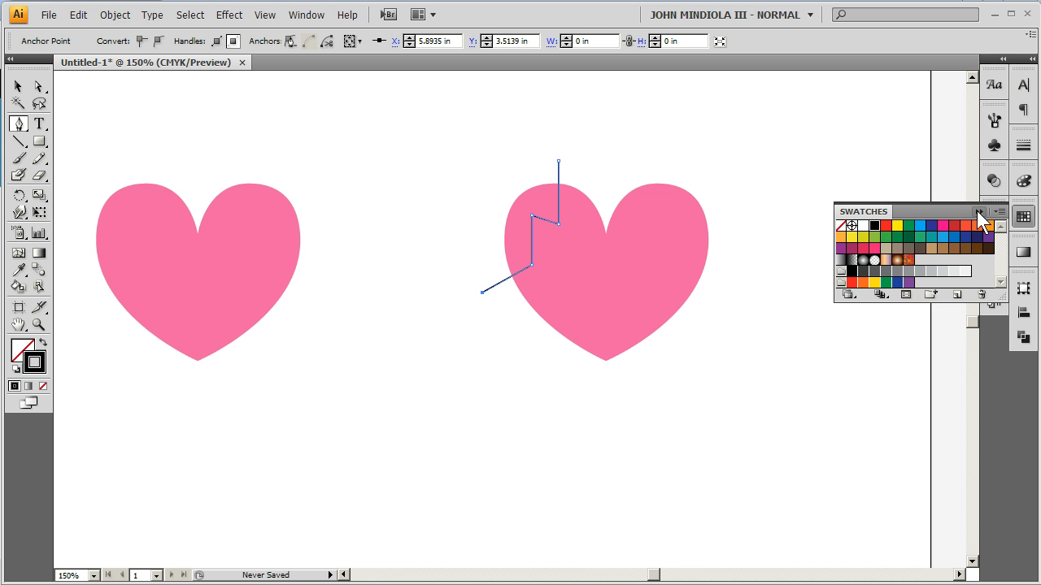
click(1023, 145)
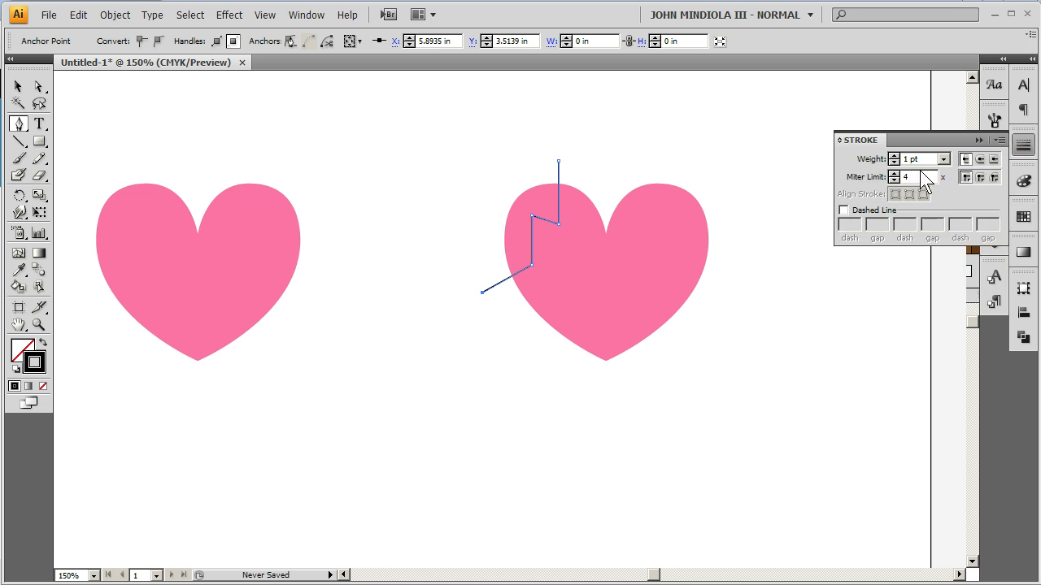
click(894, 155)
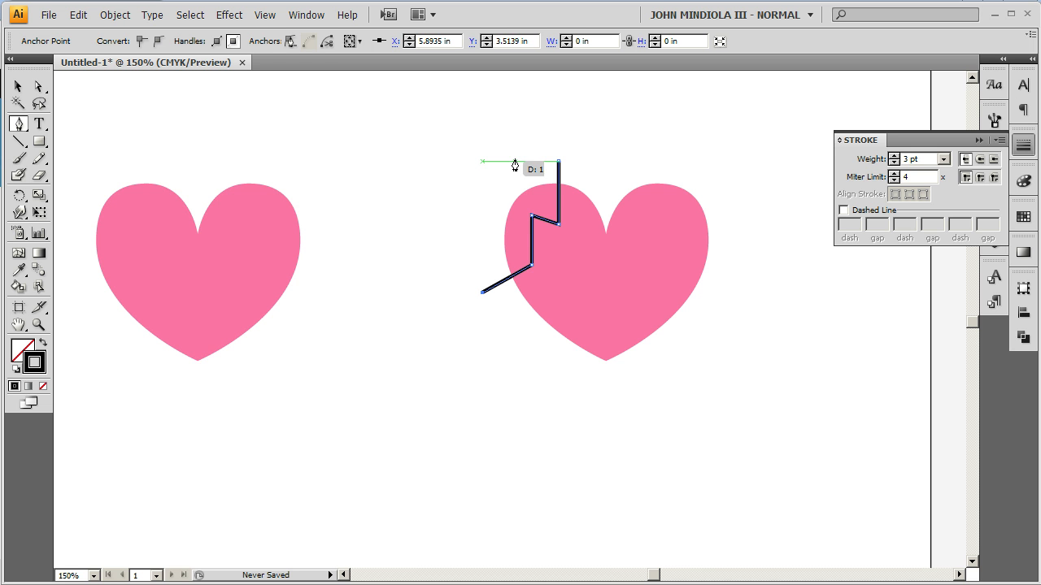
click(20, 88)
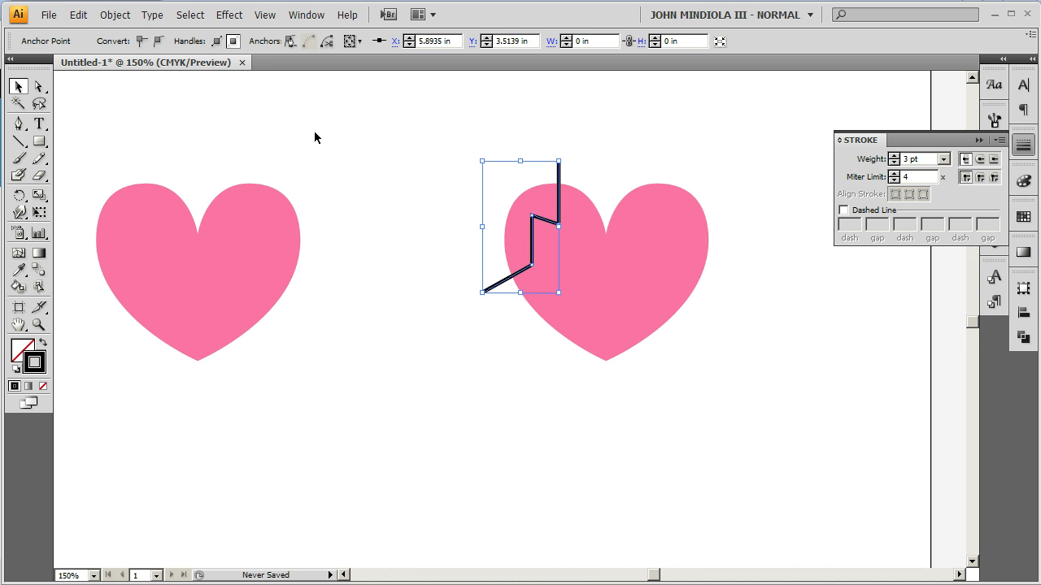
click(331, 130)
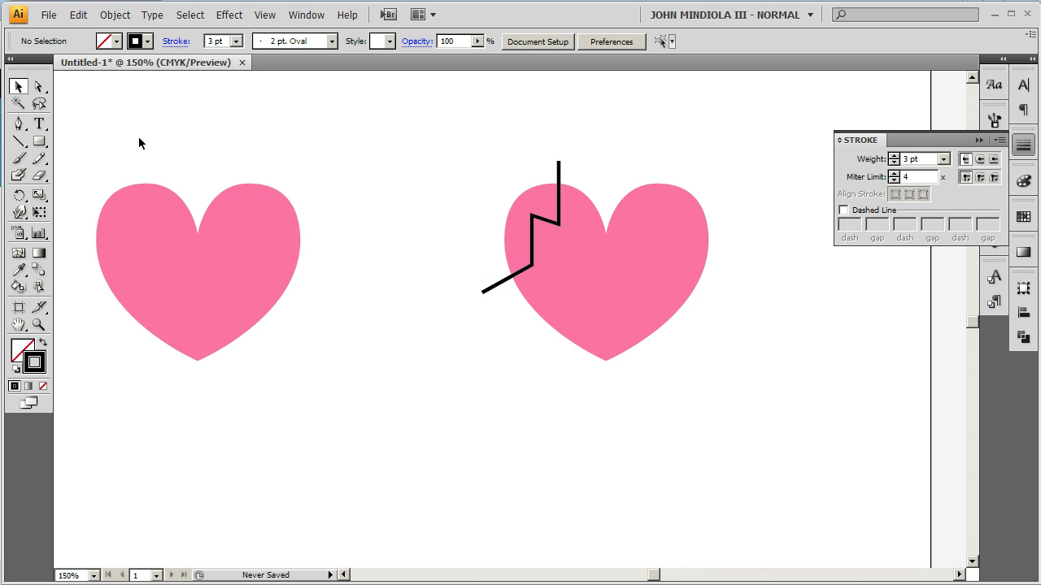
Step: Draw a second open crack of four points from outside the heart's left edge, bending down past its lower-left edge
click(20, 125)
click(485, 243)
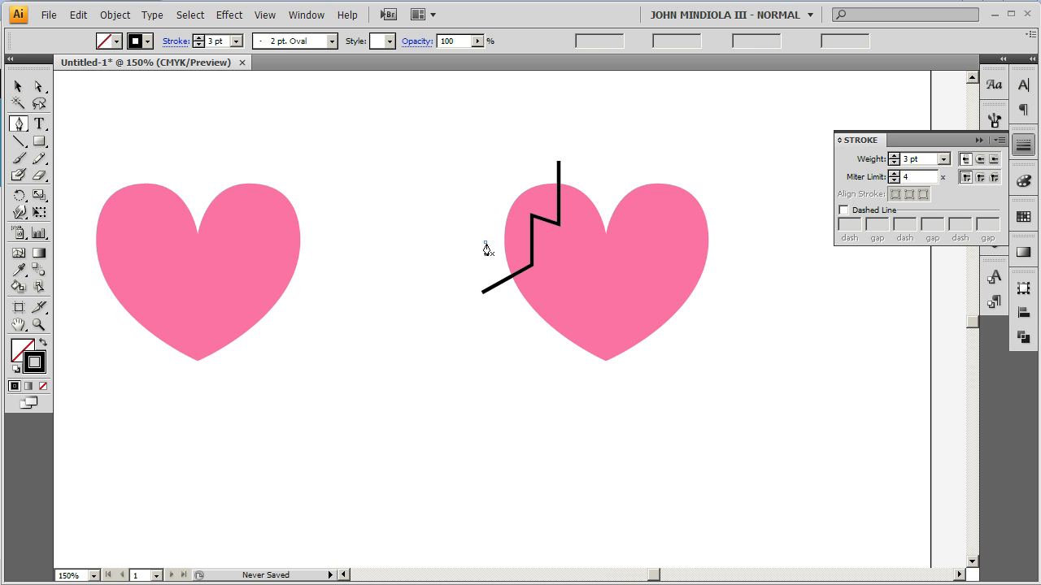
click(553, 253)
click(565, 293)
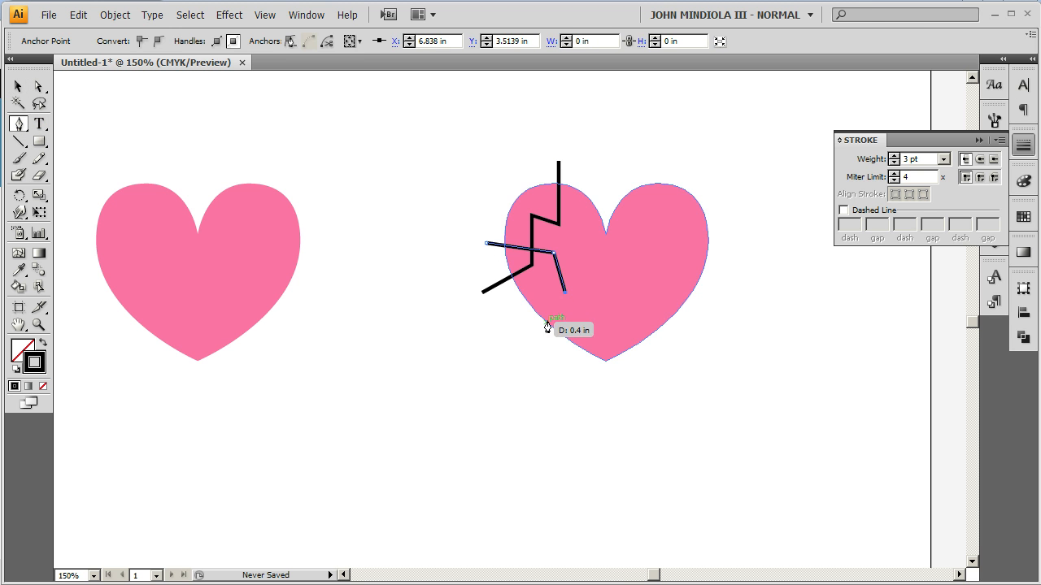
click(540, 335)
click(19, 87)
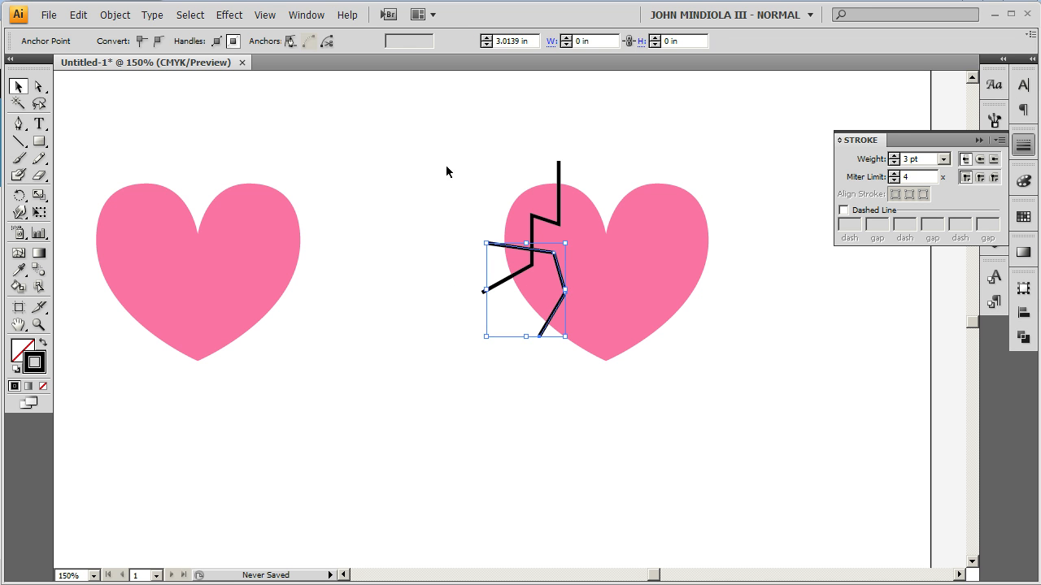
click(448, 170)
Step: Draw a zigzag crack of five points across the heart's bottom tip, from outside the lower-right edge to below the lower-left edge
click(20, 124)
click(663, 349)
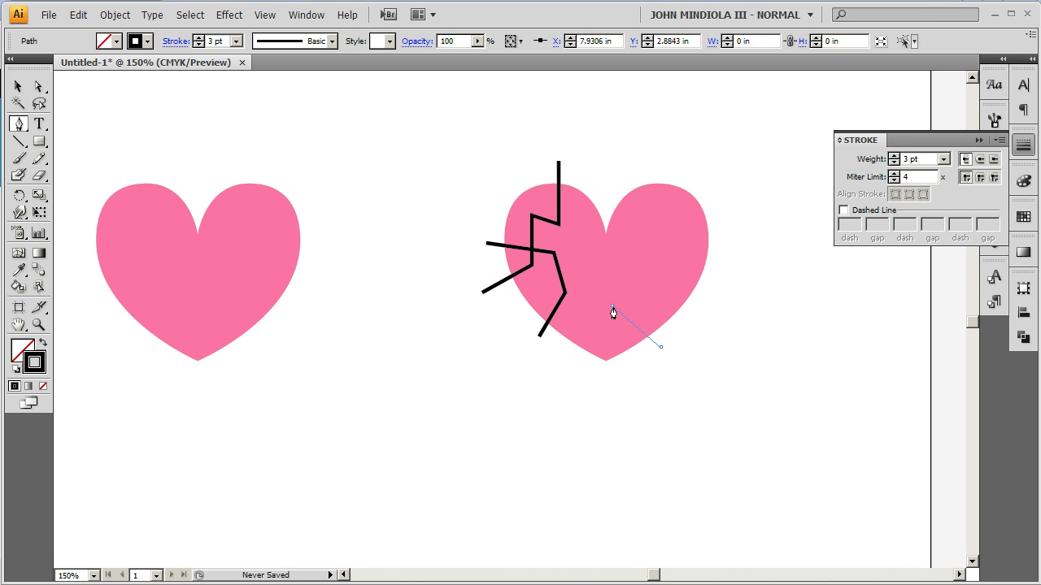
click(613, 306)
click(609, 337)
click(582, 319)
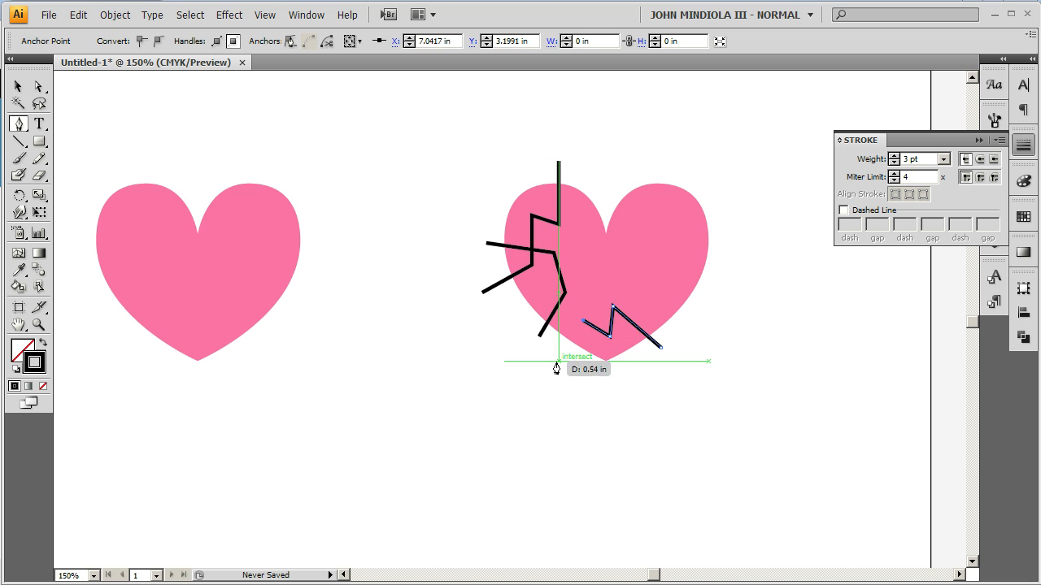
click(558, 360)
click(20, 86)
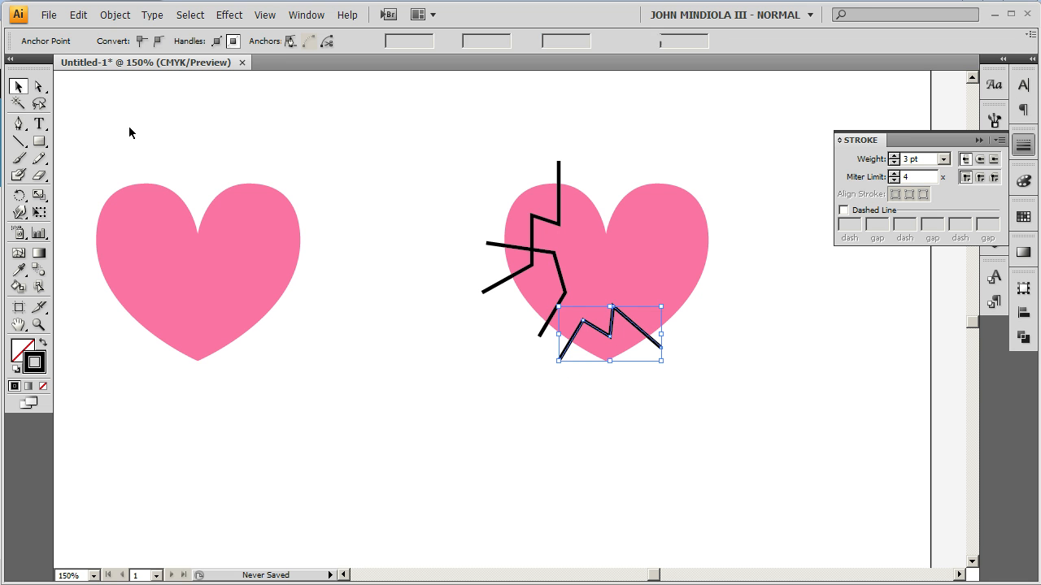
click(128, 130)
Step: Draw a long seven-point zigzag crack from above the heart's notch through its center to outside the lower-right edge
key(p)
click(609, 161)
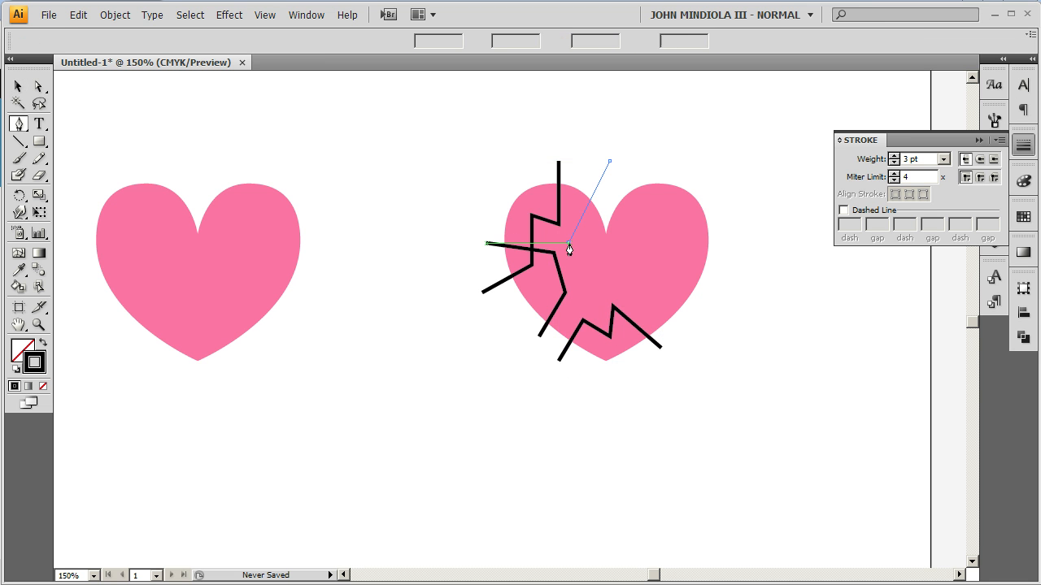
click(569, 243)
click(609, 277)
click(627, 236)
click(644, 262)
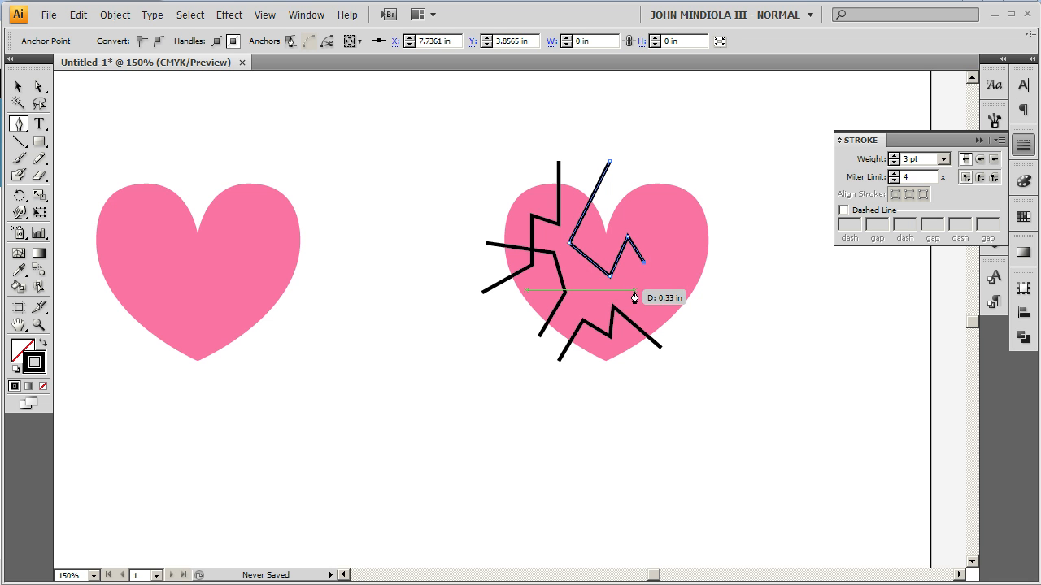
click(634, 290)
click(727, 302)
click(19, 87)
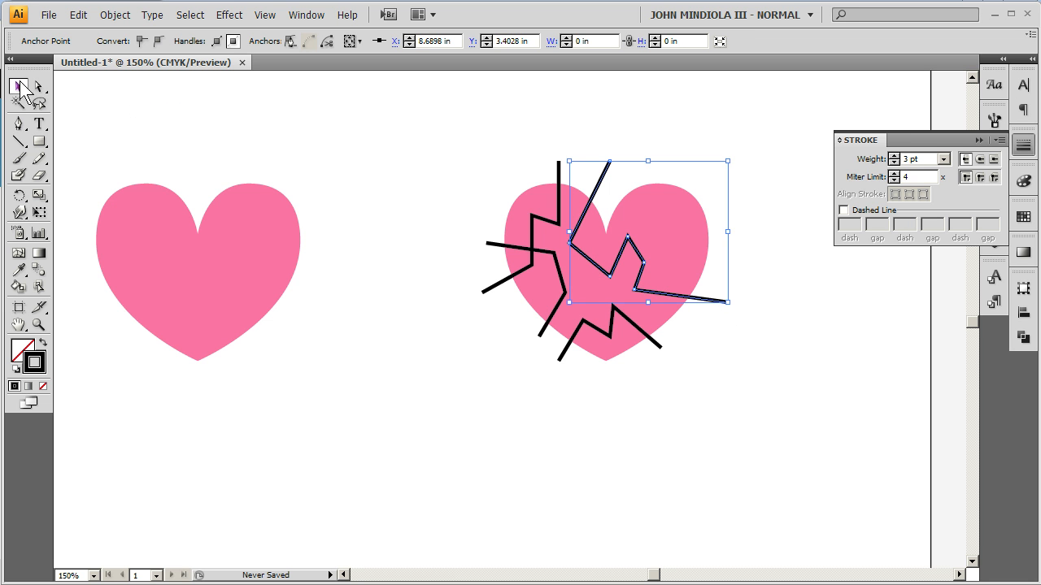
click(174, 105)
Step: Draw a four-point crack from outside the heart's lower-right edge up through the right lobe and out past its upper-right side
click(20, 124)
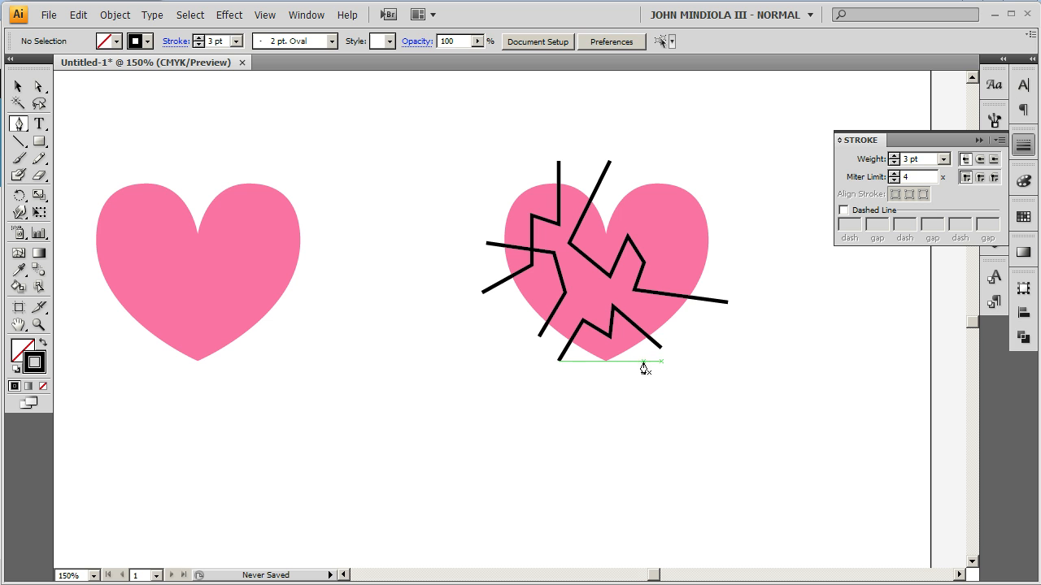
click(684, 324)
click(654, 307)
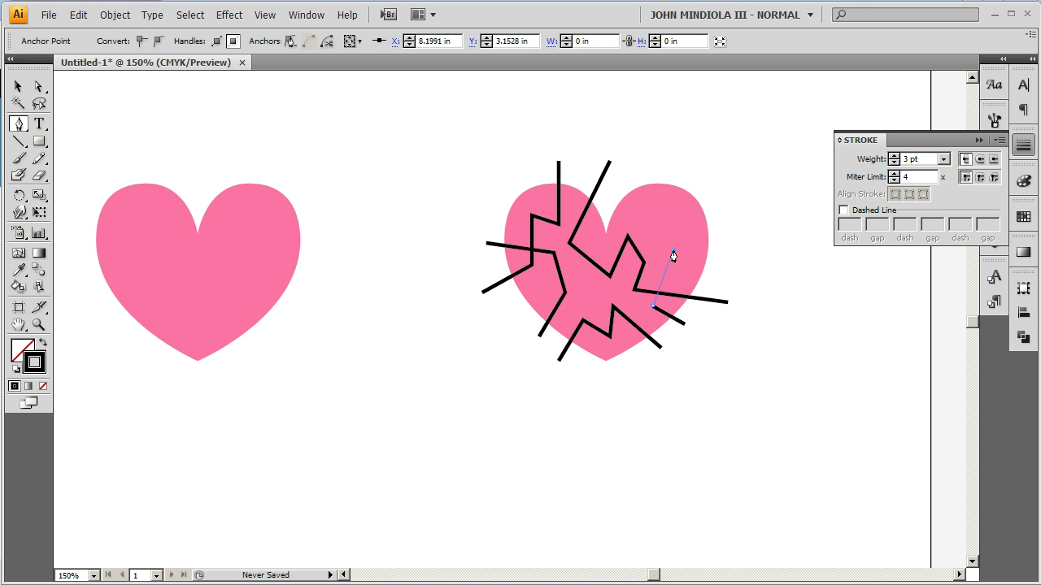
click(673, 249)
click(740, 210)
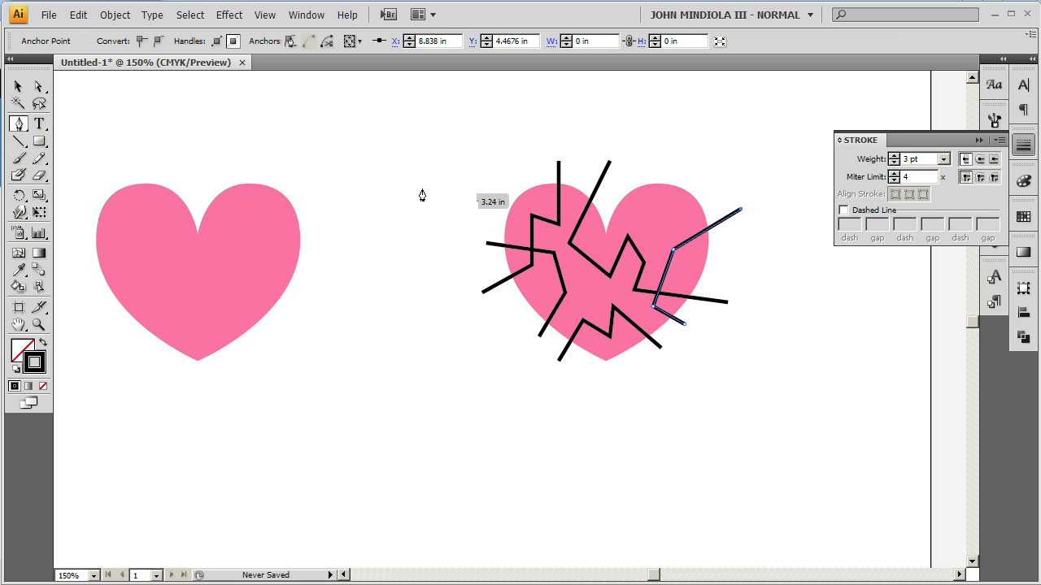
click(19, 86)
click(141, 109)
Step: Draw a stepped five-point crack from above the heart's right lobe down and out past its right edge
click(19, 123)
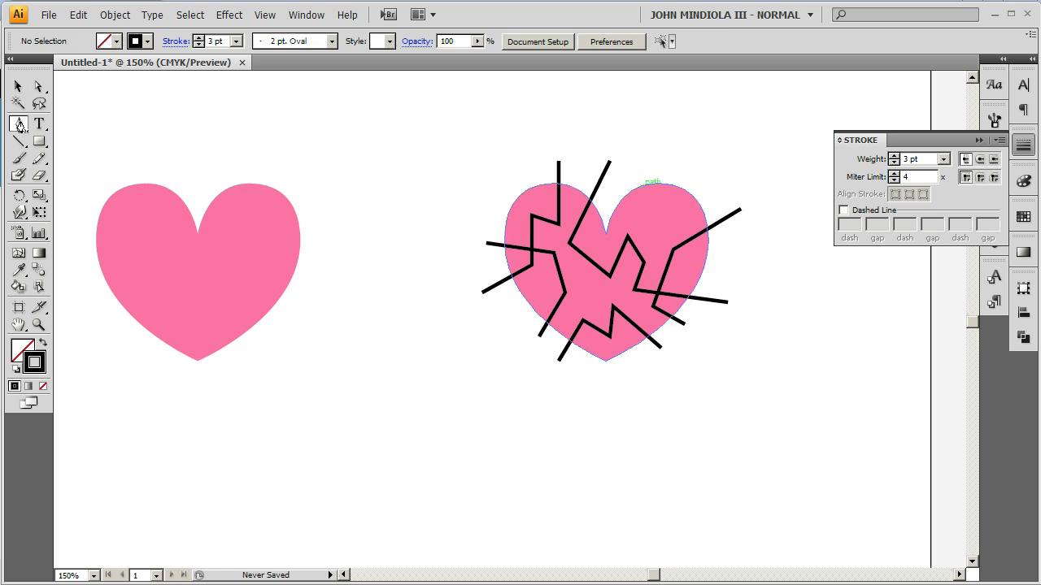
click(658, 169)
click(658, 217)
click(681, 217)
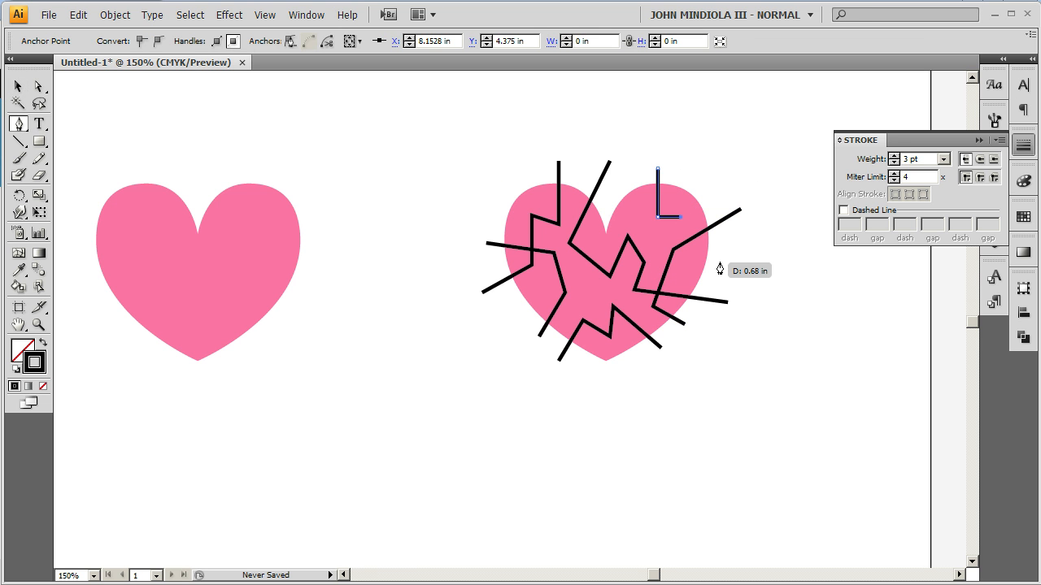
click(692, 258)
click(726, 258)
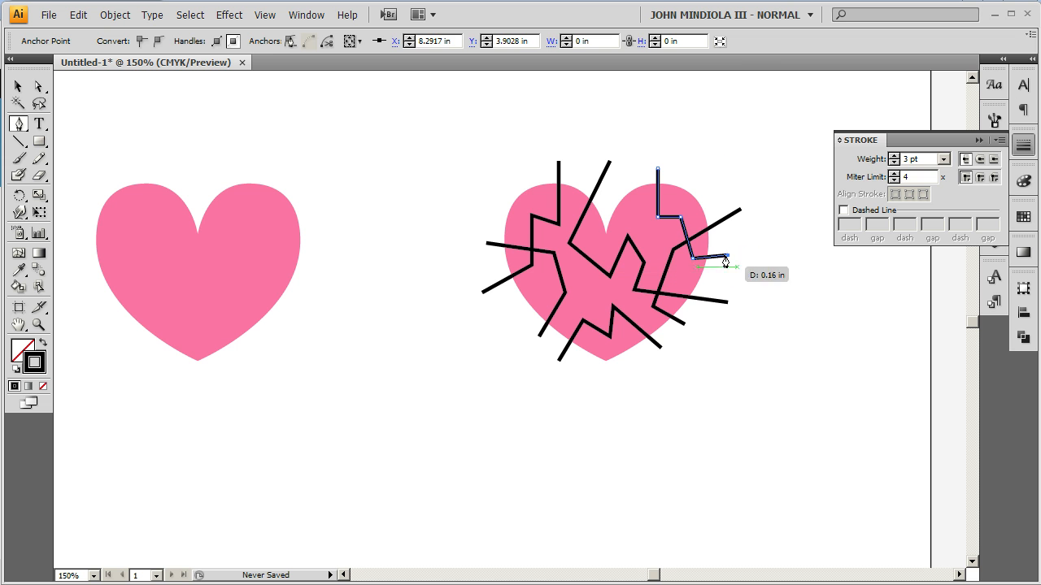
click(18, 87)
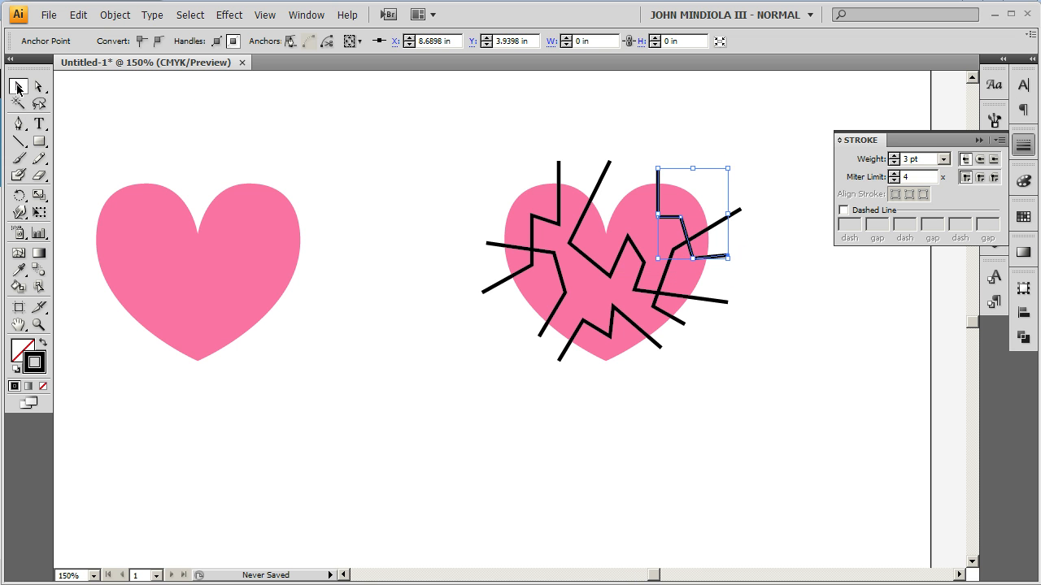
click(695, 120)
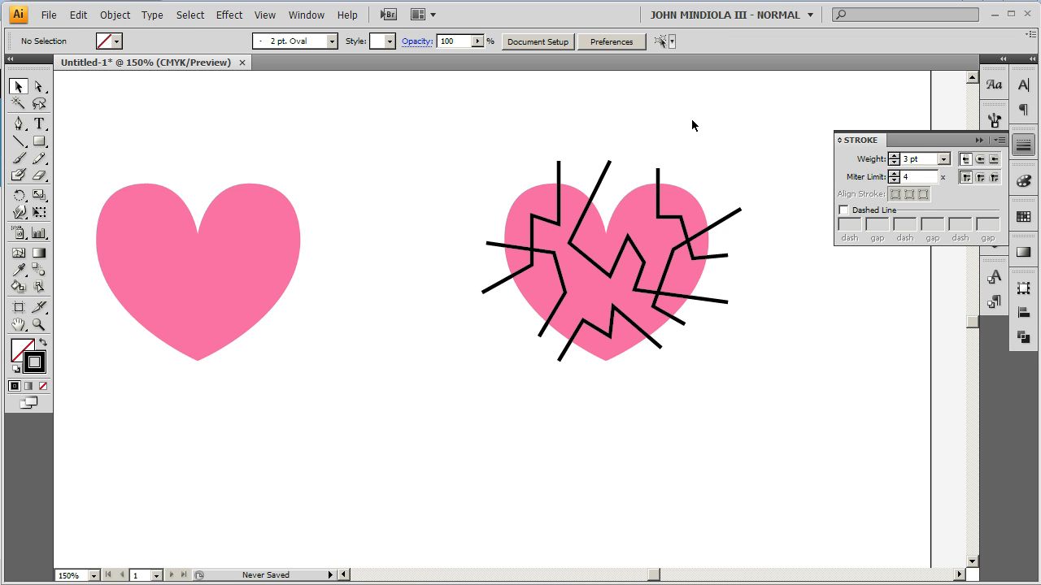
click(19, 124)
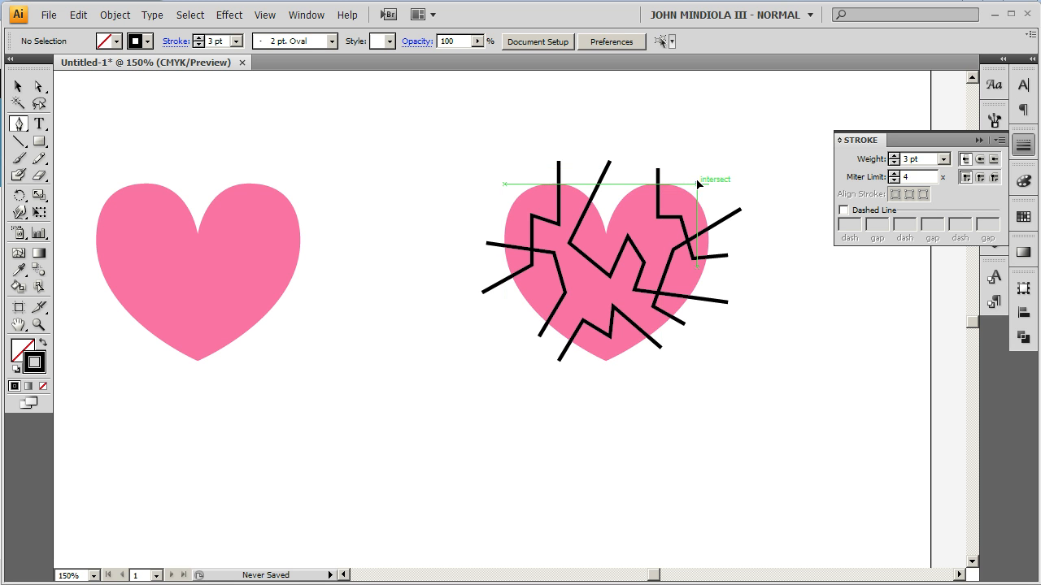
Step: Draw a nine-point zigzag crack from outside the right lobe's upper-right edge, across the notch and down past the heart's lower-left edge
drag(697, 183, 669, 207)
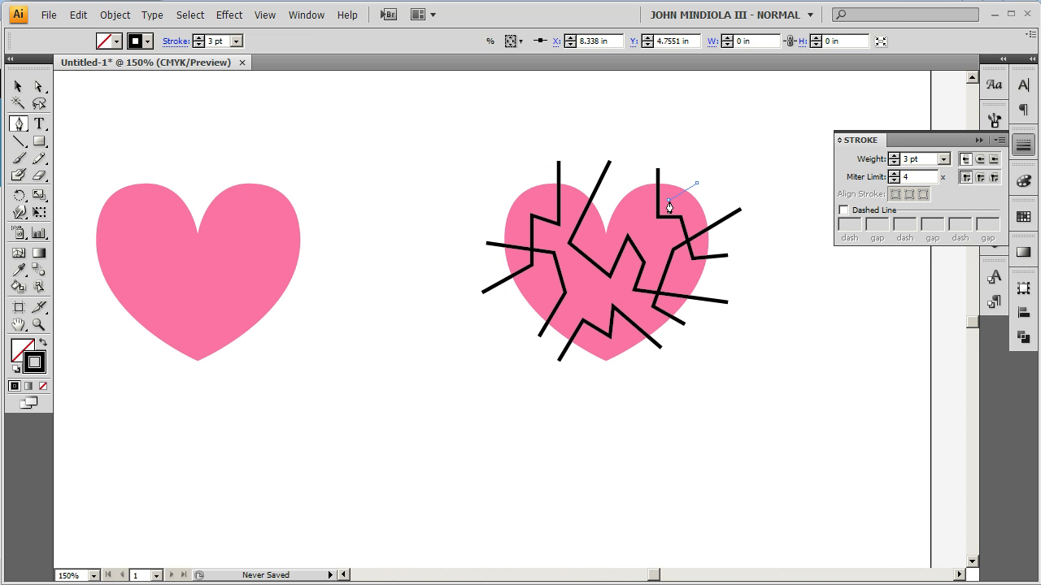
click(658, 246)
click(615, 195)
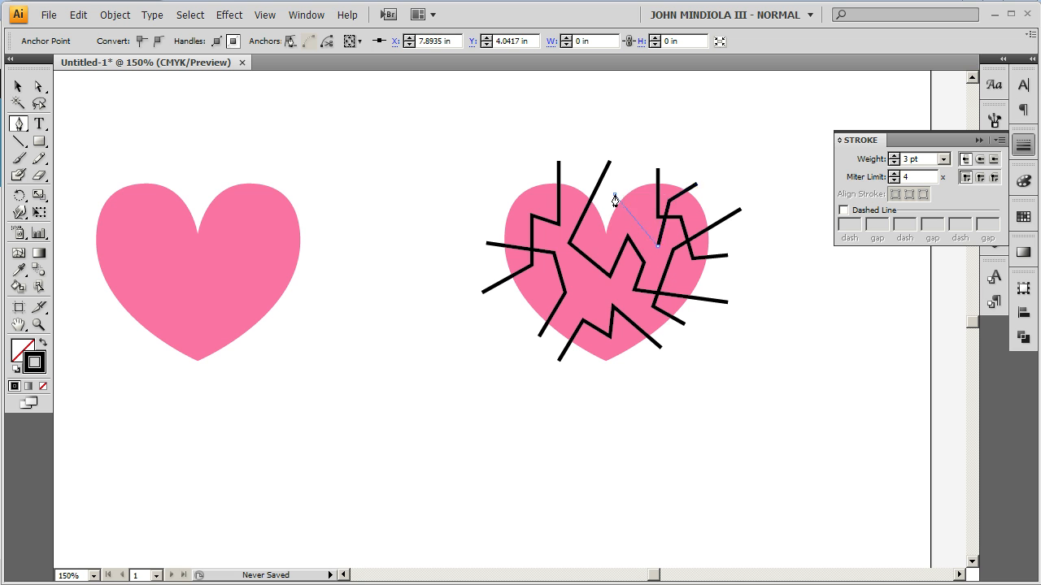
click(588, 241)
click(593, 287)
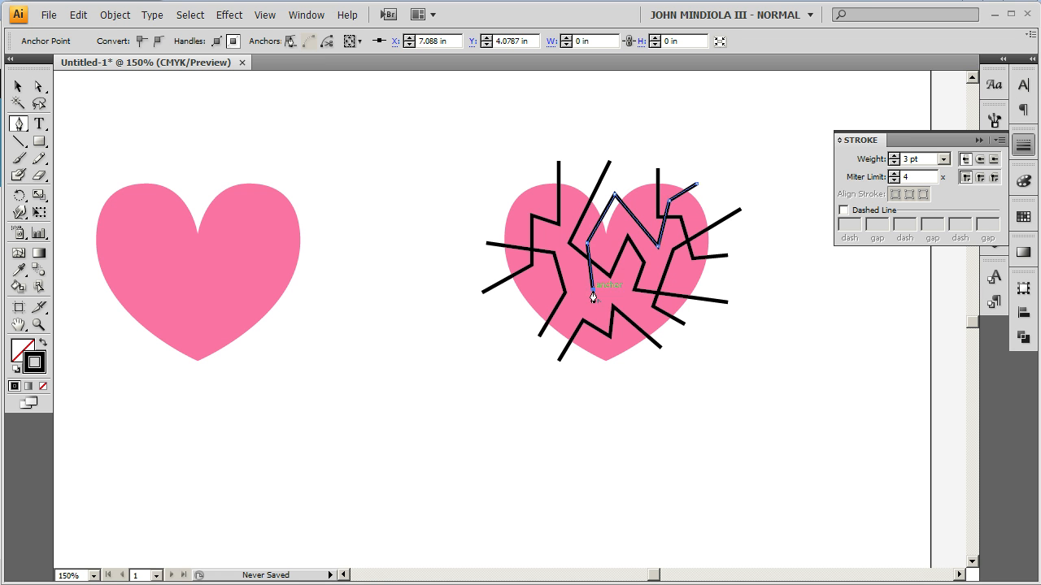
click(580, 301)
click(541, 300)
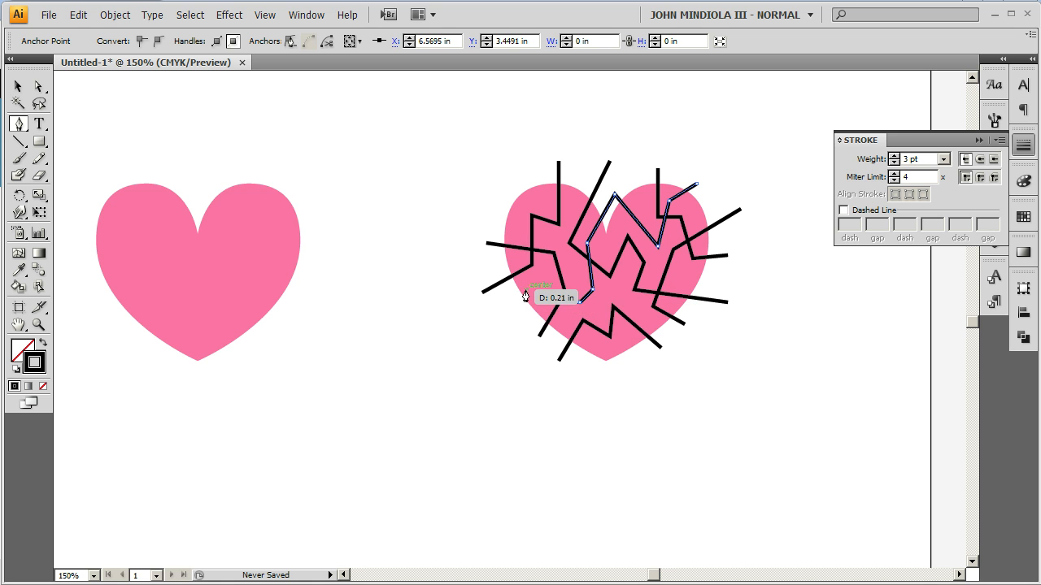
click(512, 305)
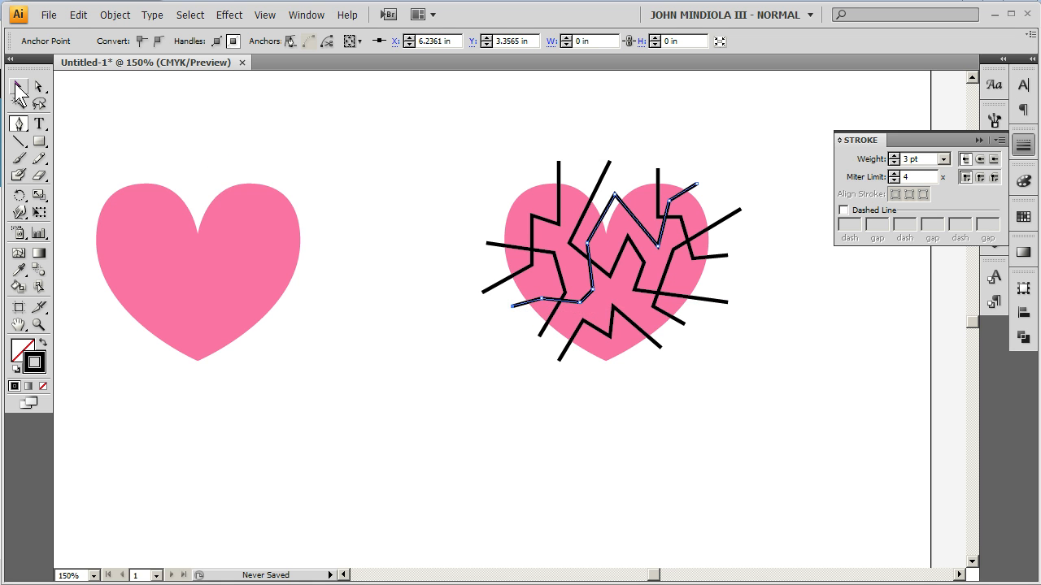
click(19, 87)
click(471, 137)
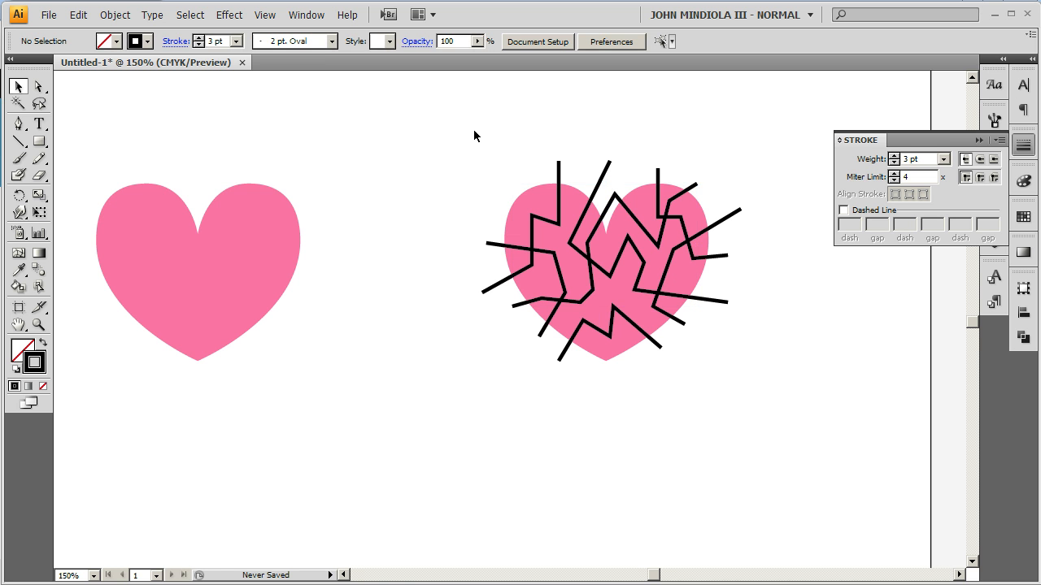
Step: Draw a three-point crack from outside the left lobe's upper-left edge across the lobe into the notch
click(19, 124)
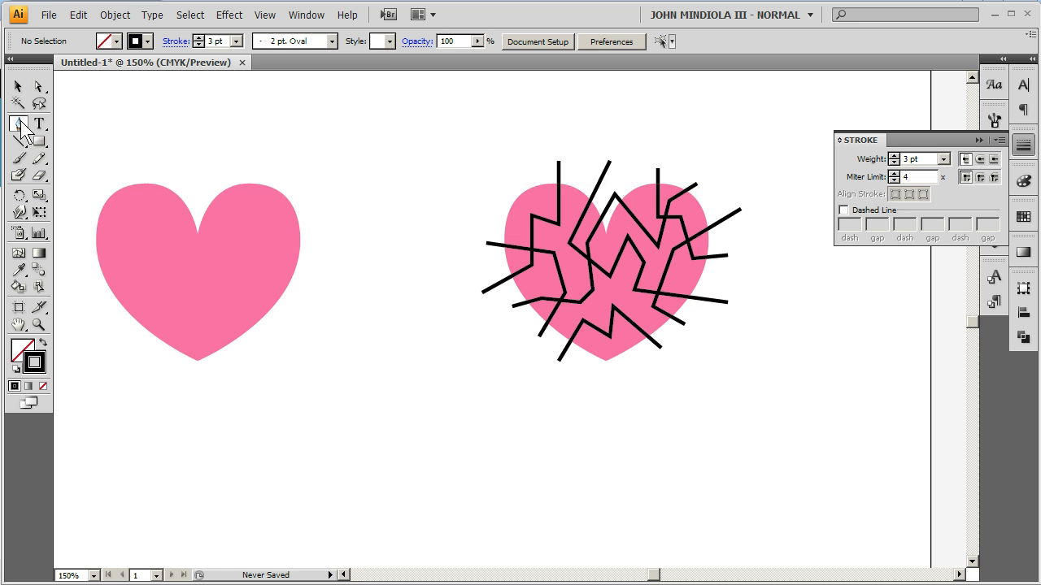
click(513, 184)
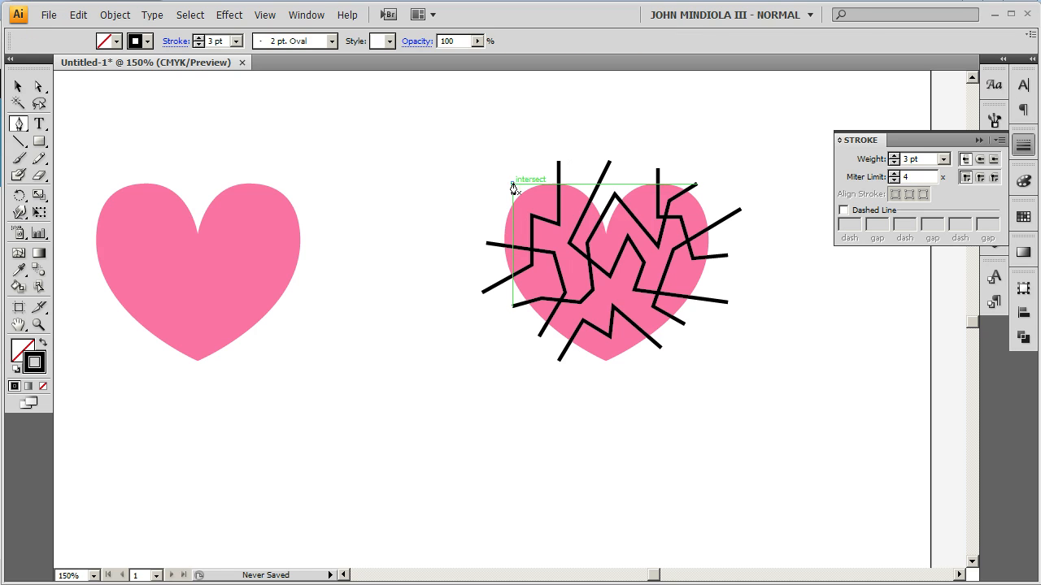
click(606, 222)
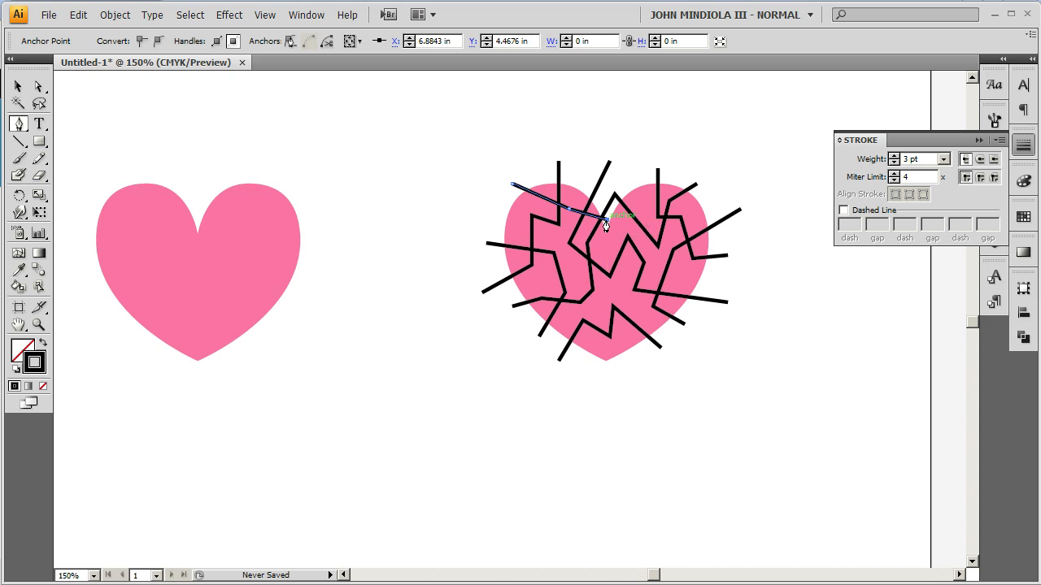
click(18, 86)
click(409, 158)
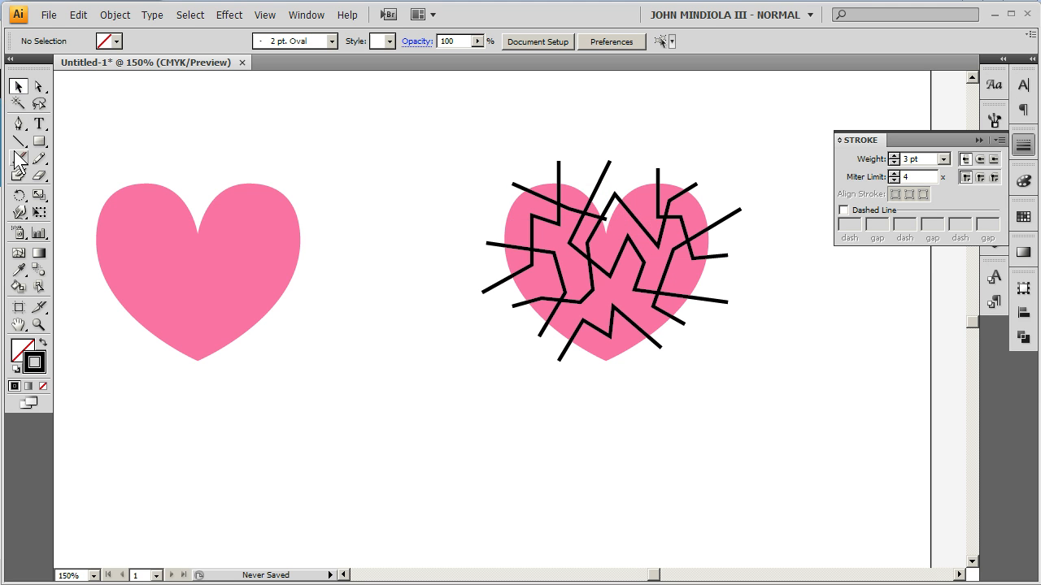
Step: Draw a three-point crack from just below the notch down past the heart's lower edge, right of the tip
click(18, 123)
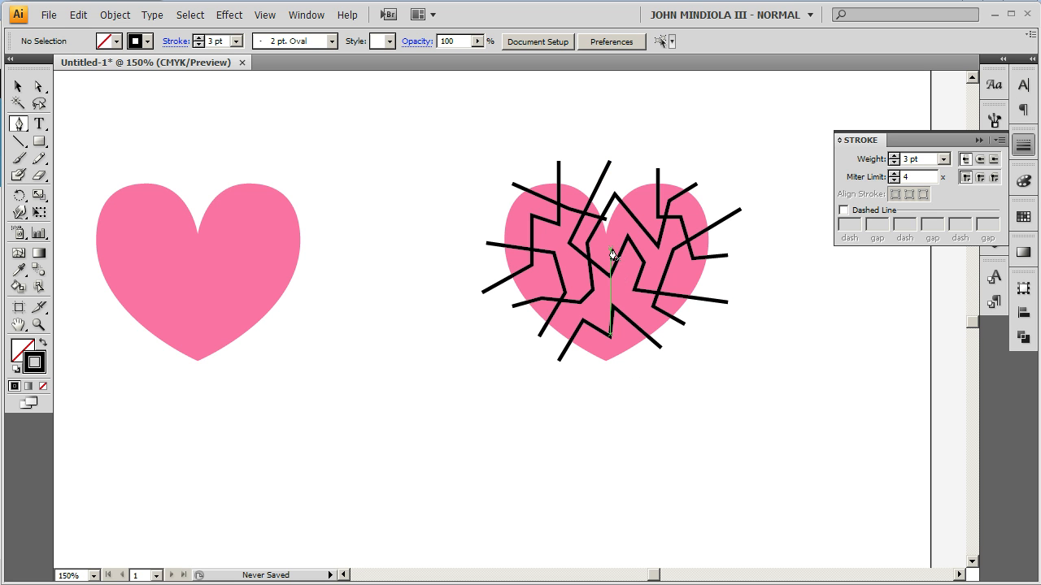
click(610, 249)
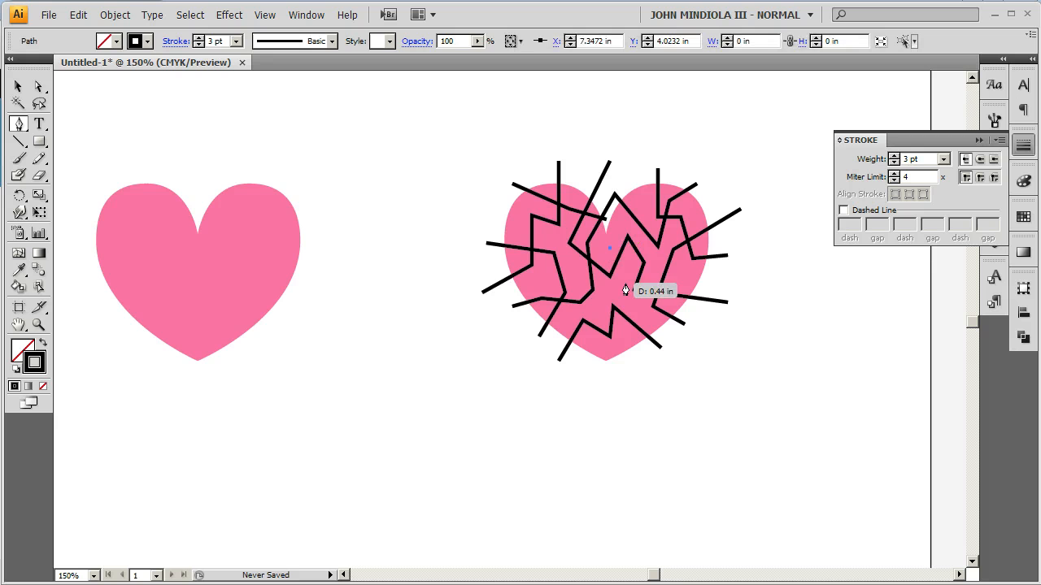
click(625, 284)
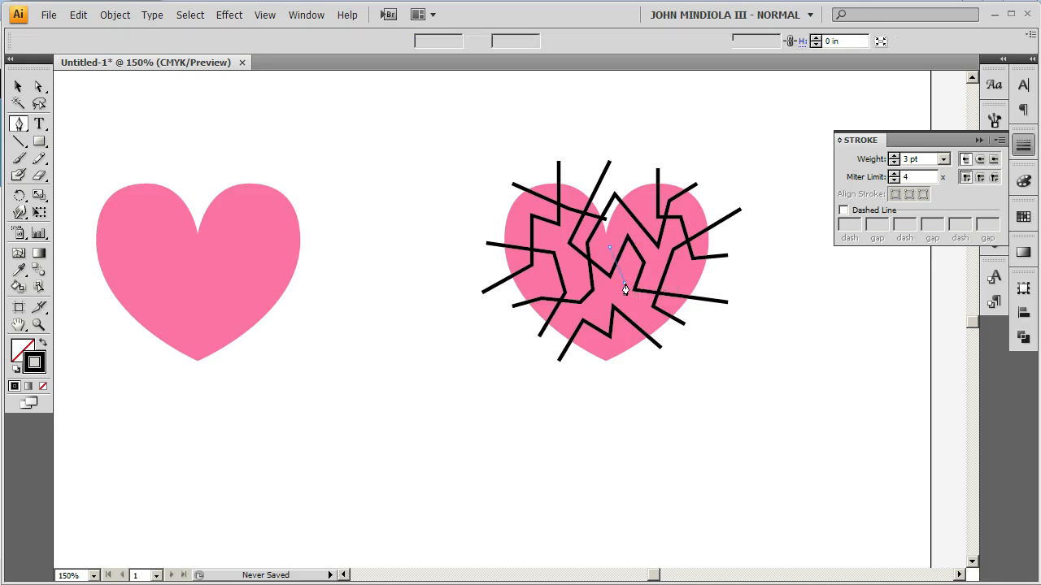
click(624, 355)
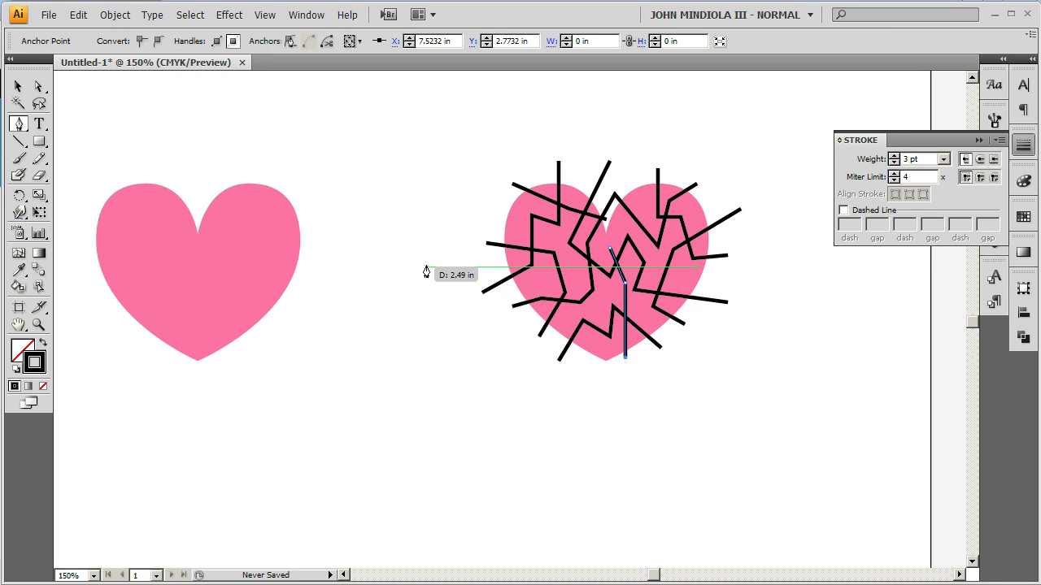
click(19, 86)
key(ctrl+shift+a)
Step: Draw a straight diagonal crack from the heart's left-center interior down to just above the bottom tip
click(18, 126)
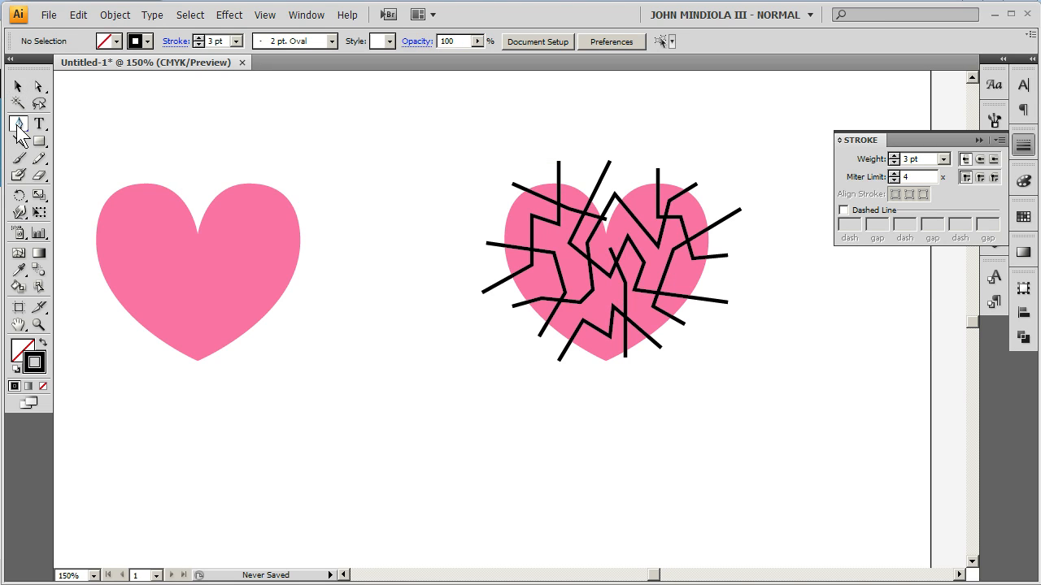
click(575, 279)
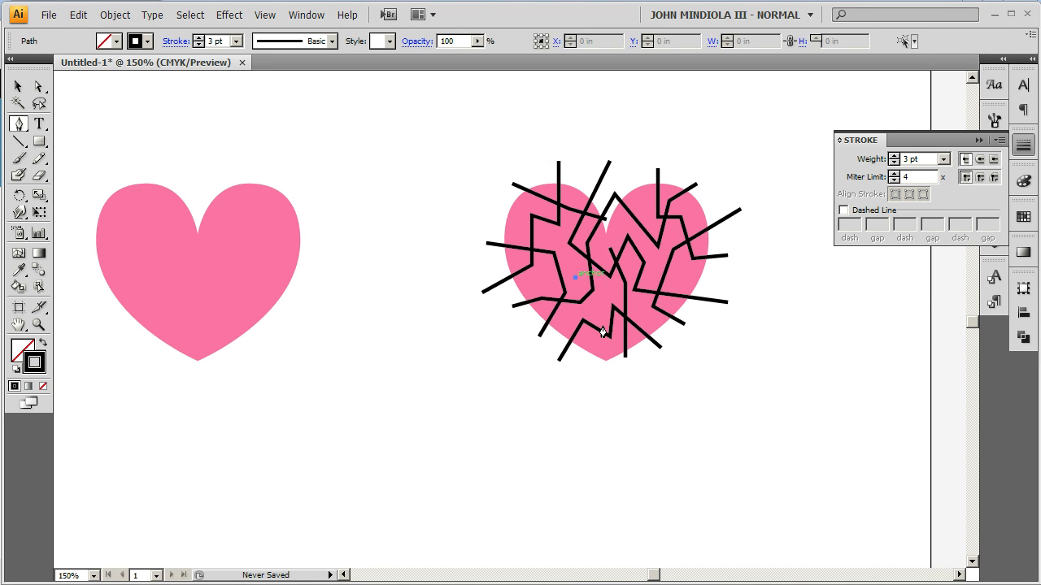
click(604, 348)
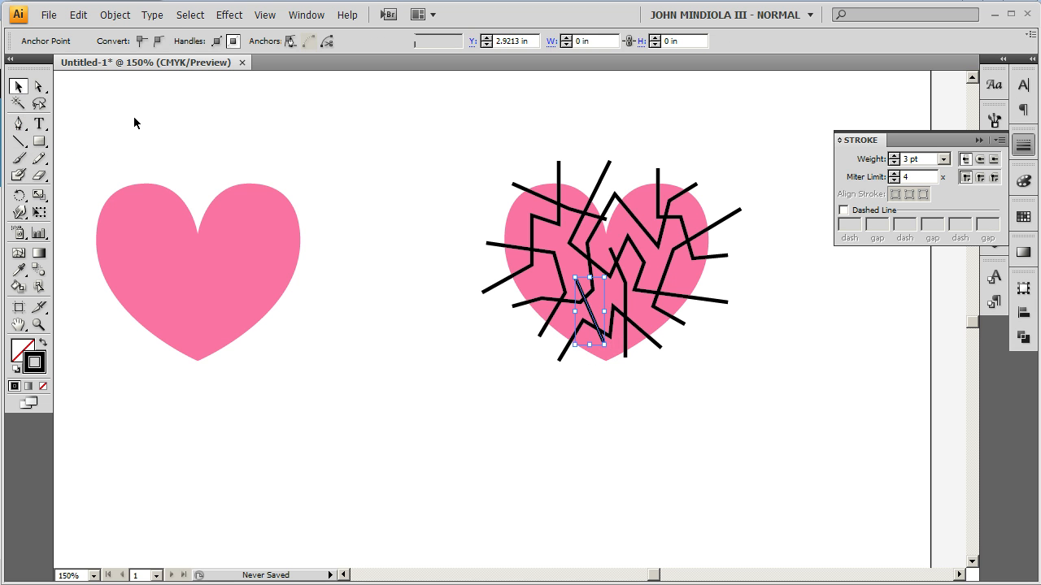
Step: Draw a short, nearly horizontal two-point crack across the left half of the heart, ending near its center
click(19, 124)
key(ctrl+shift+a)
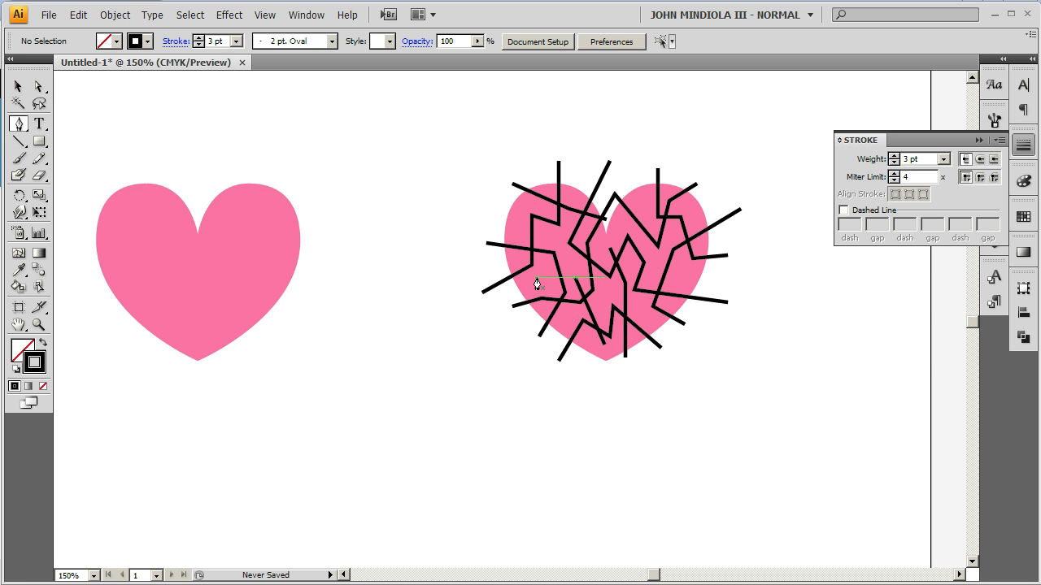
click(535, 278)
click(602, 283)
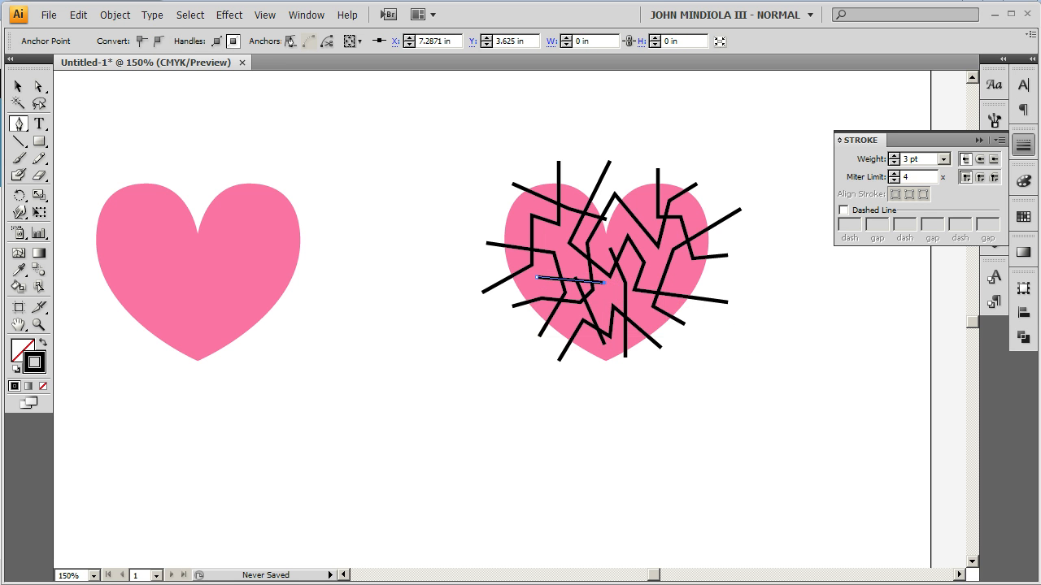
click(18, 86)
click(519, 150)
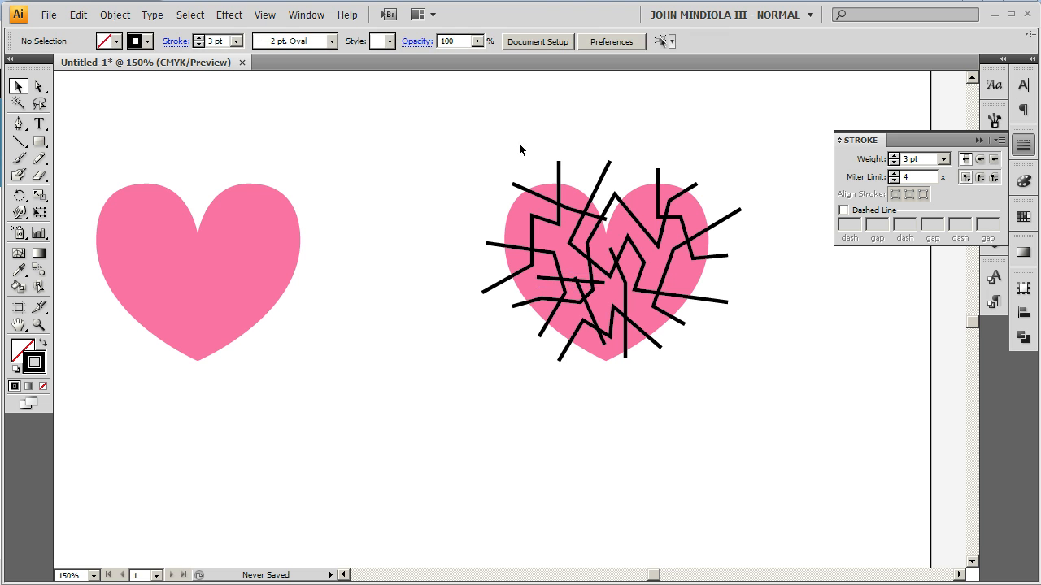
Step: Select the right-hand heart with all its crack lines and split it using the Pathfinder Divide operation
drag(444, 123, 773, 416)
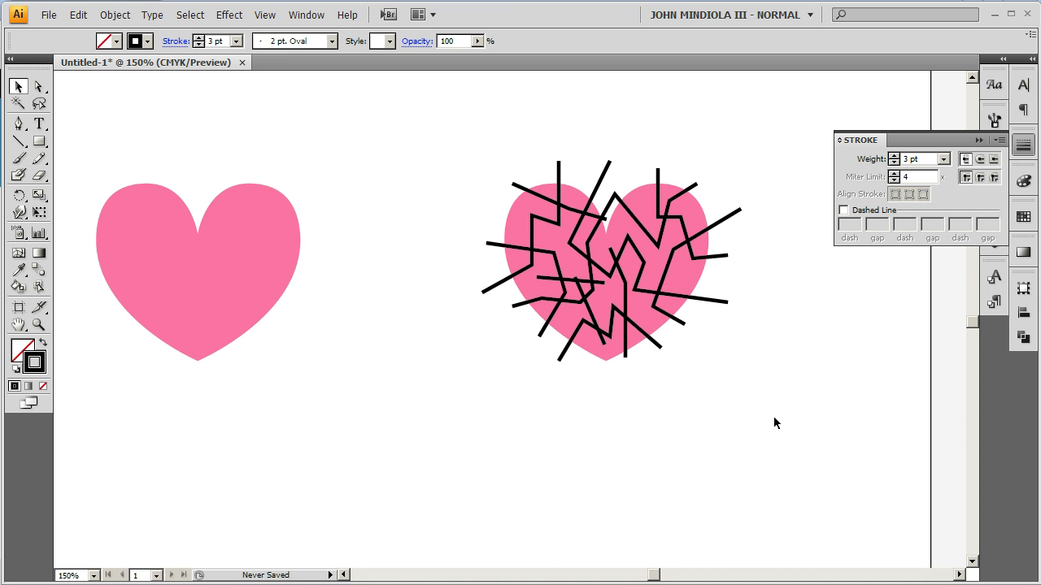
click(977, 141)
click(1023, 335)
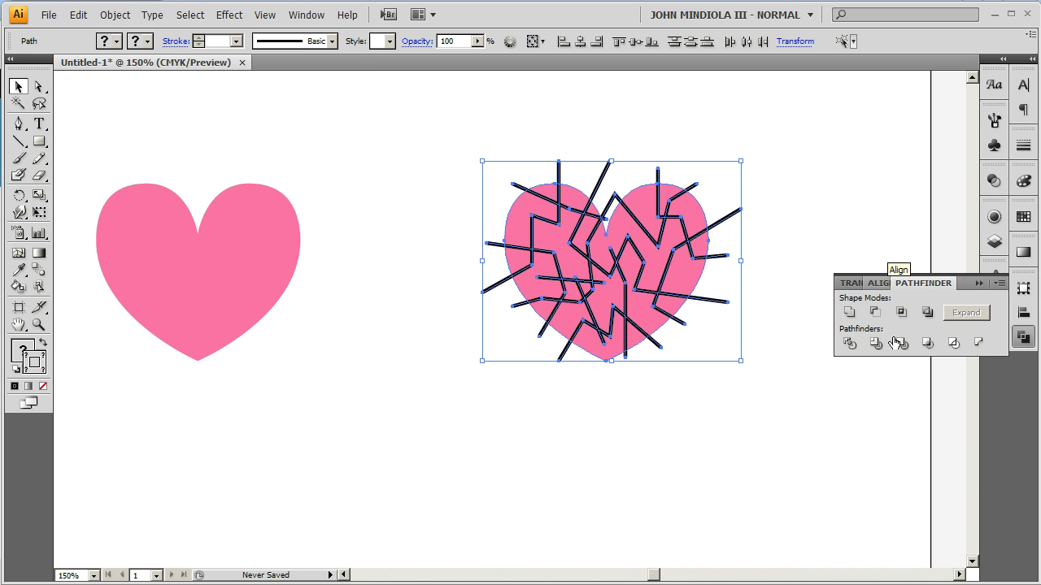
click(849, 346)
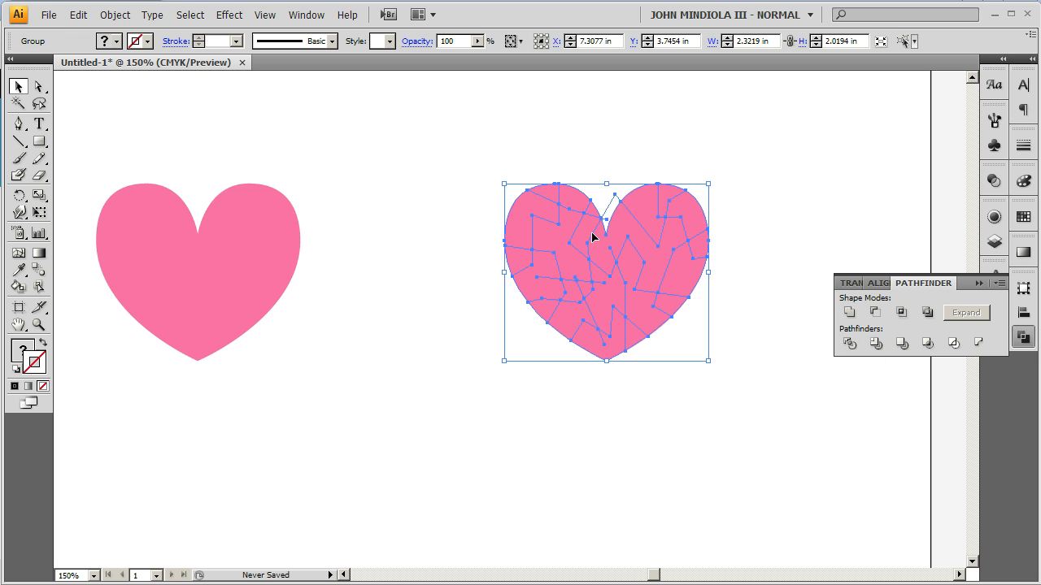
Step: Ungroup the divided heart and delete the leftover piece in its notch
click(115, 14)
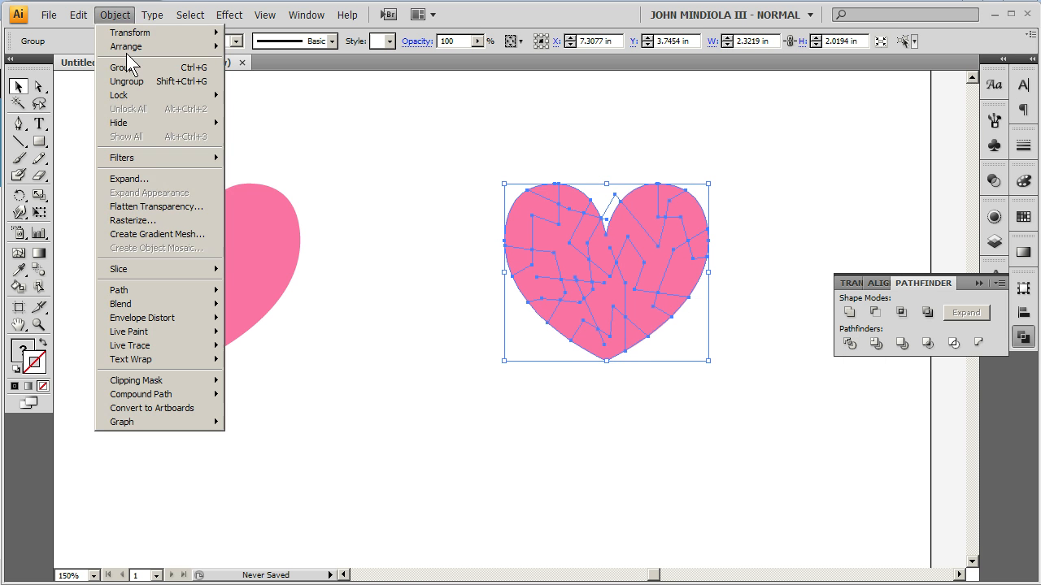
click(128, 82)
click(604, 139)
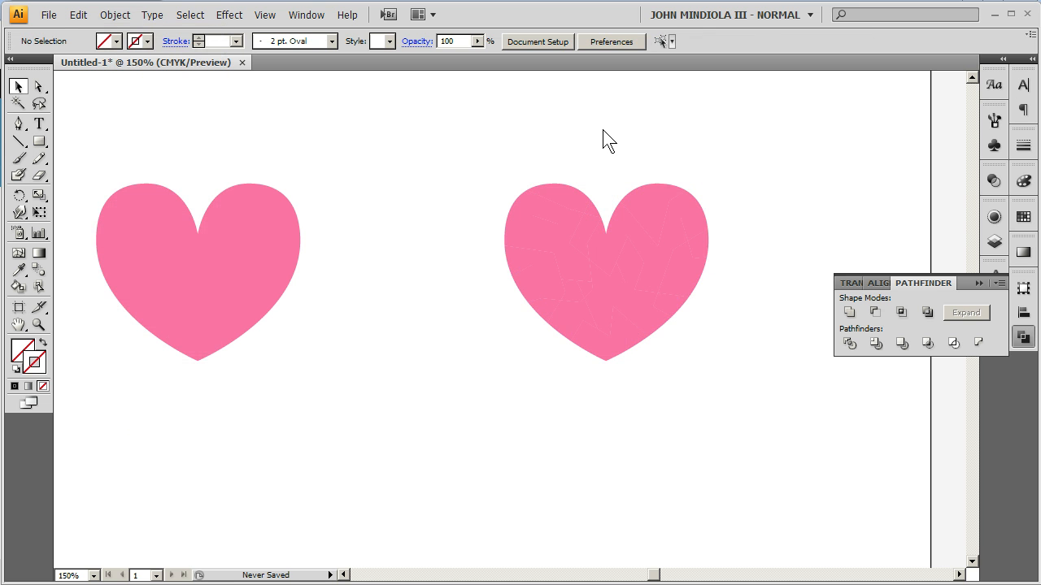
click(614, 201)
key(Delete)
Step: Copy the upper-left piece of the divided heart
click(526, 234)
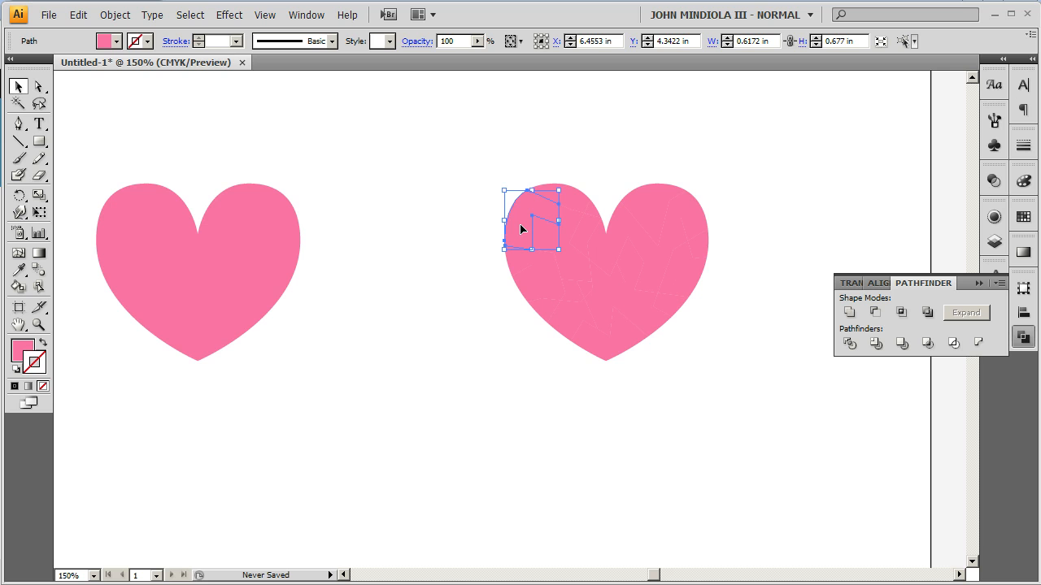
click(78, 15)
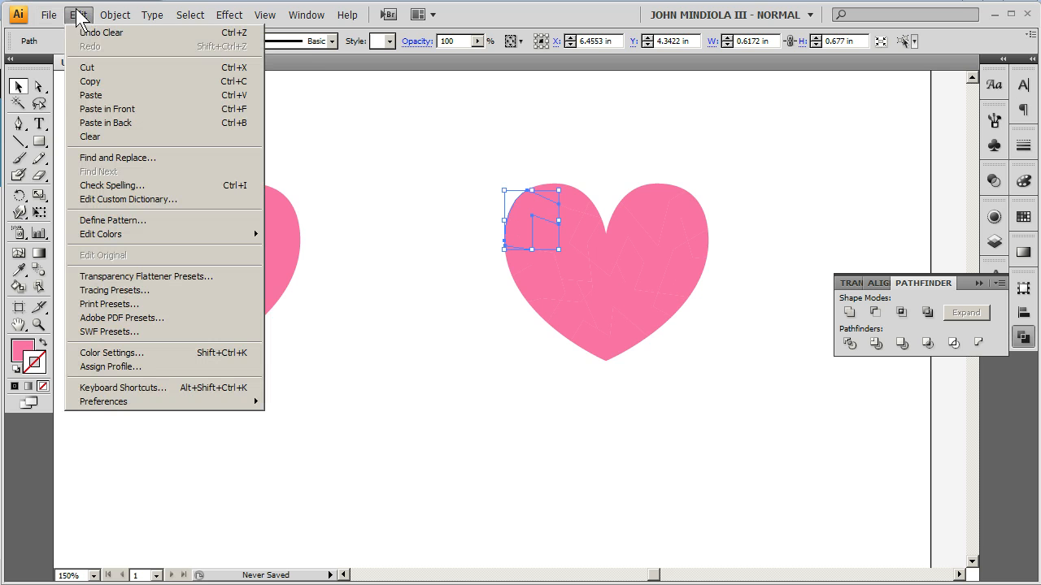
click(104, 91)
Step: Switch to Flash and create a new Flash File (ActionScript 3.0) document
click(390, 199)
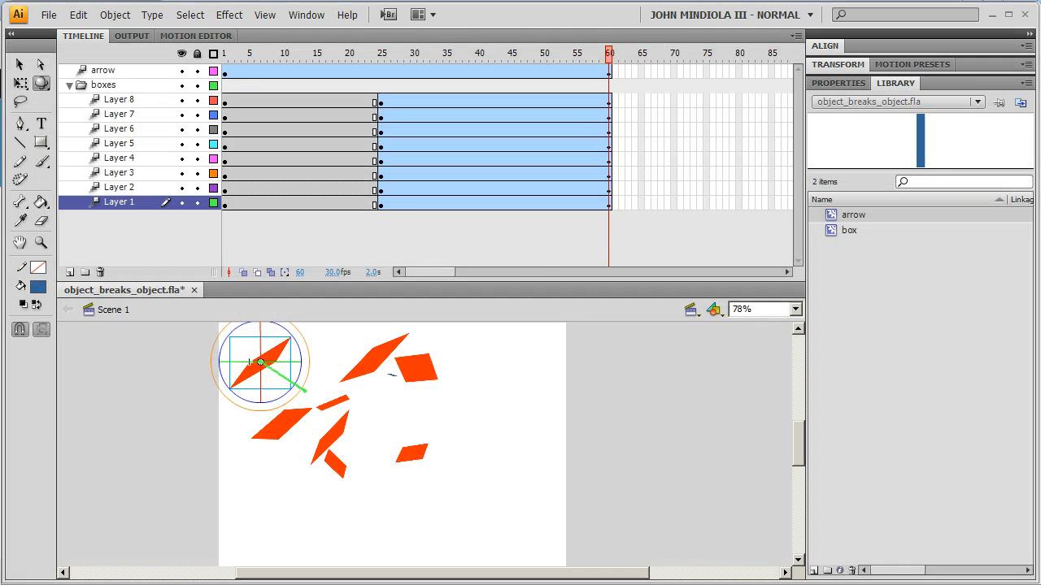
click(50, 16)
click(65, 35)
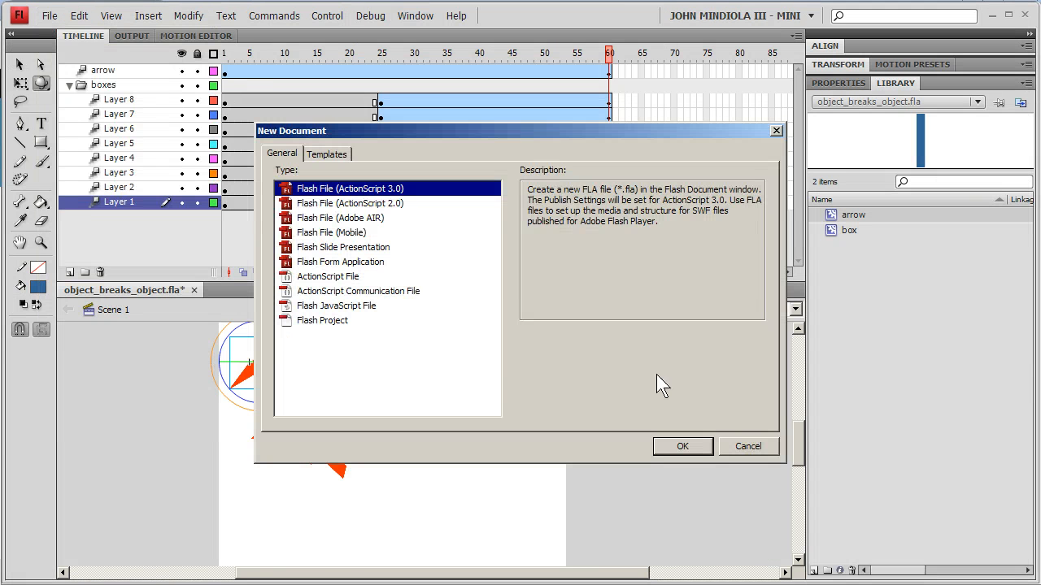
click(700, 446)
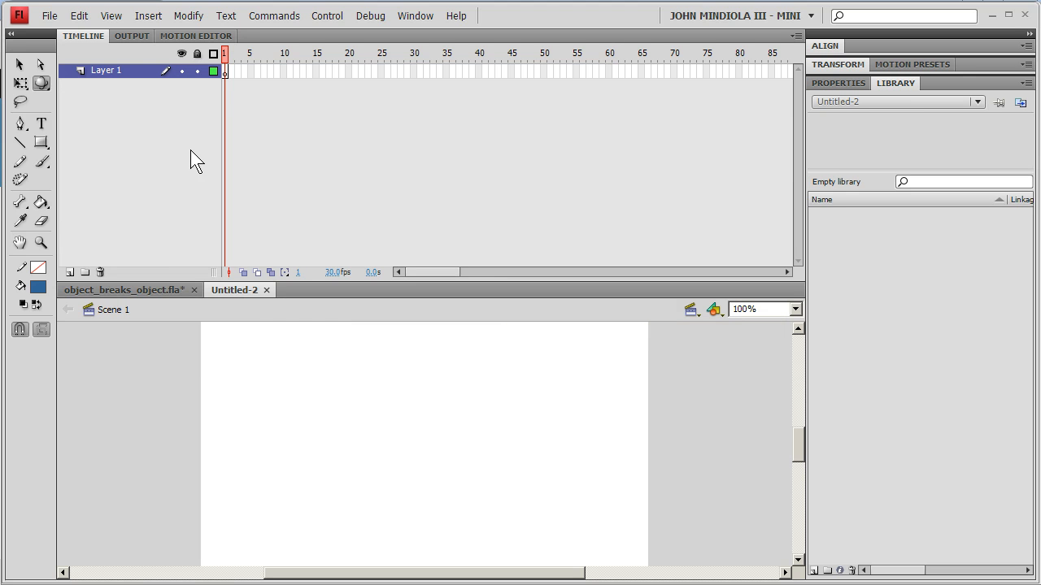
Step: Paste the copied heart piece onto the stage using AI File Importer preferences, applying recommended import settings without maintaining layers
click(79, 15)
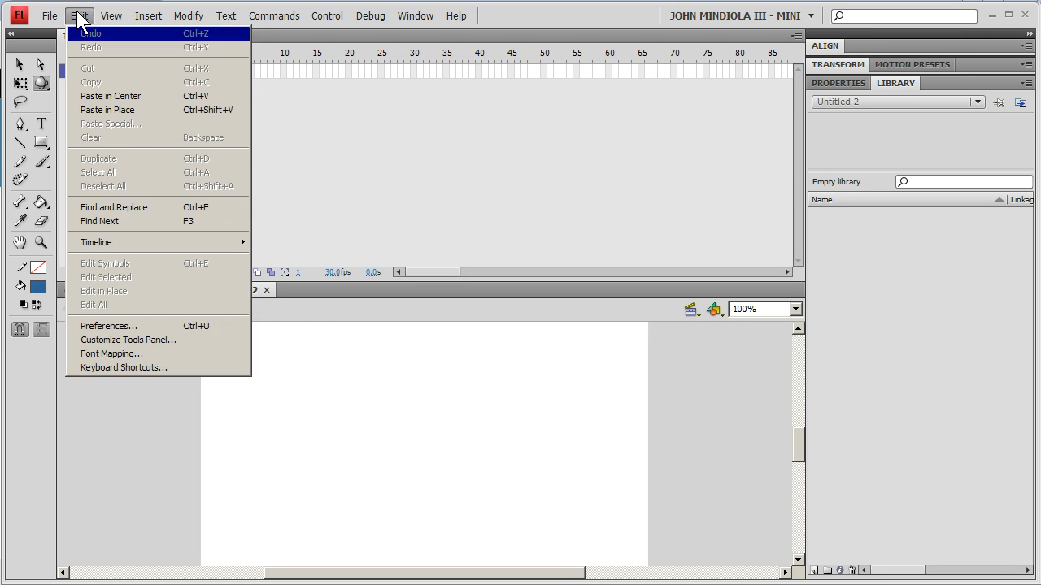
click(107, 111)
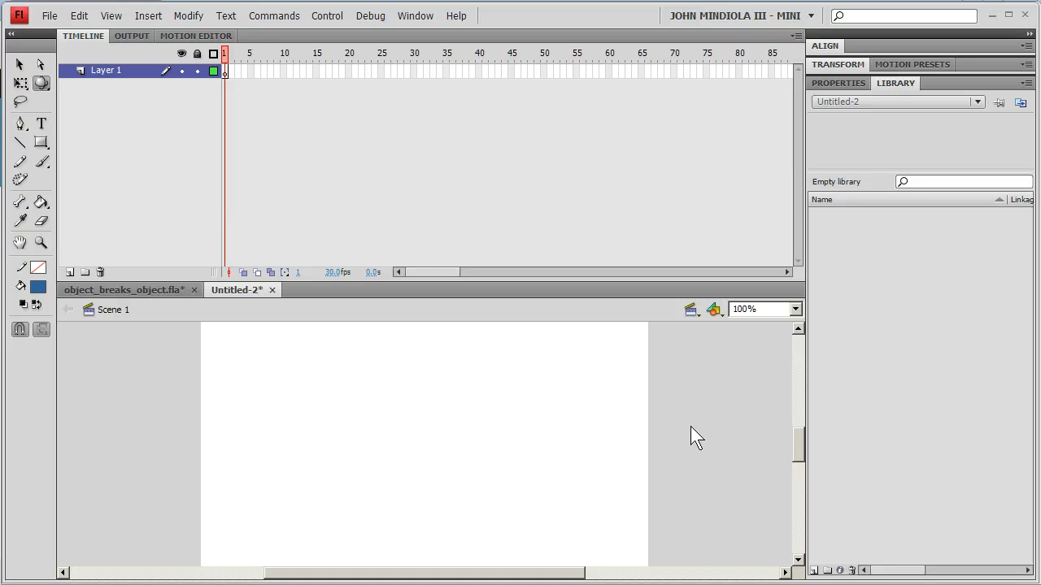
key(ctrl+v)
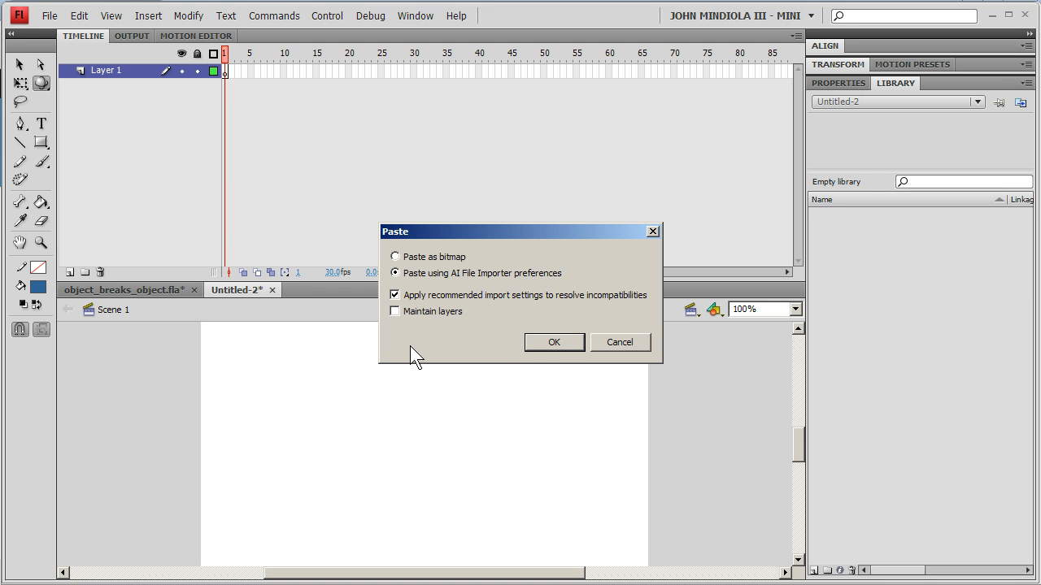
click(531, 343)
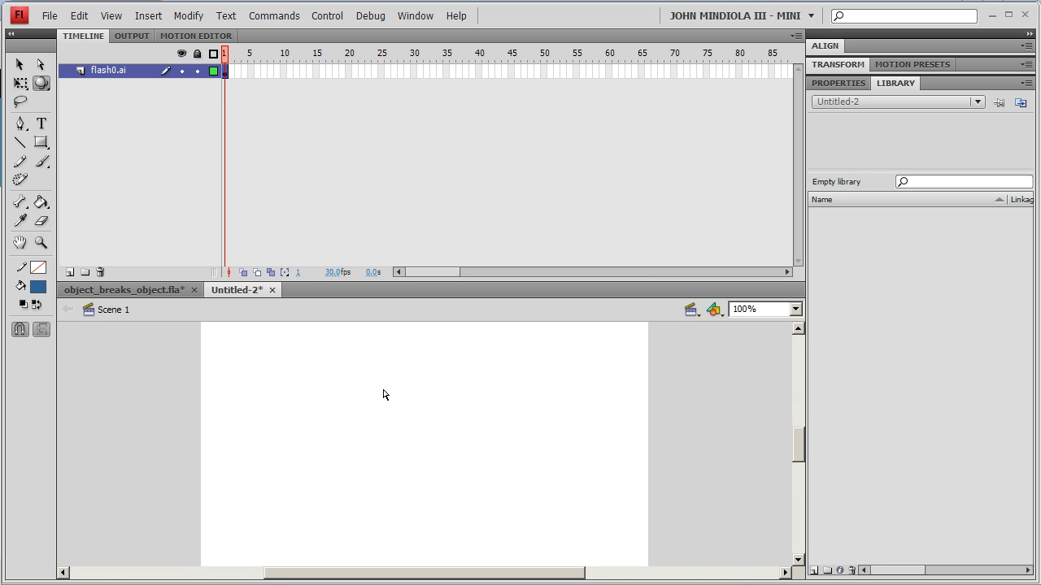
key(ctrl+minus)
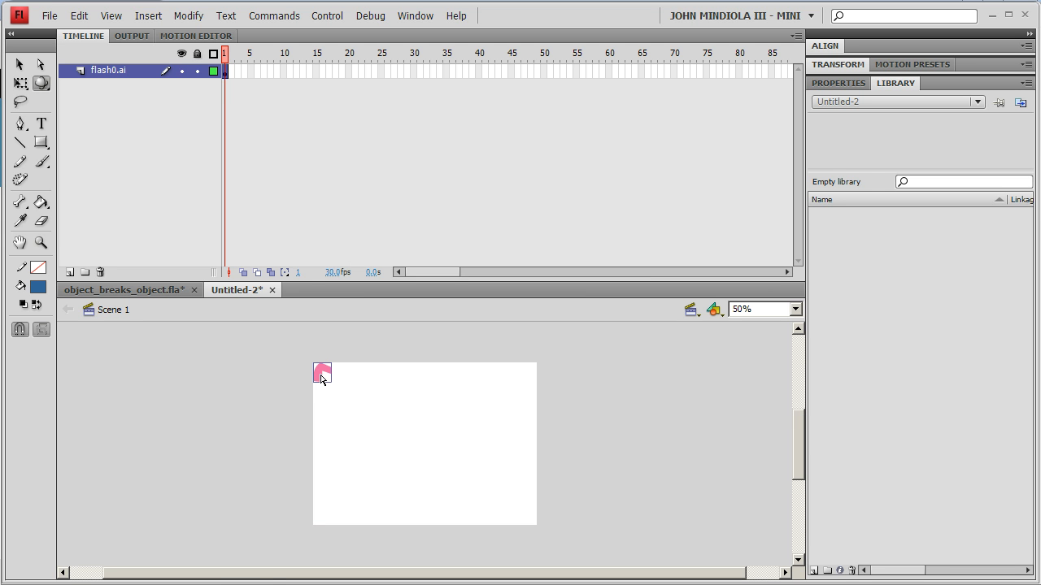
Step: Move the pasted heart piece toward the middle of the stage and convert it to a Movie Clip symbol named heart1
key(v)
drag(322, 379, 392, 423)
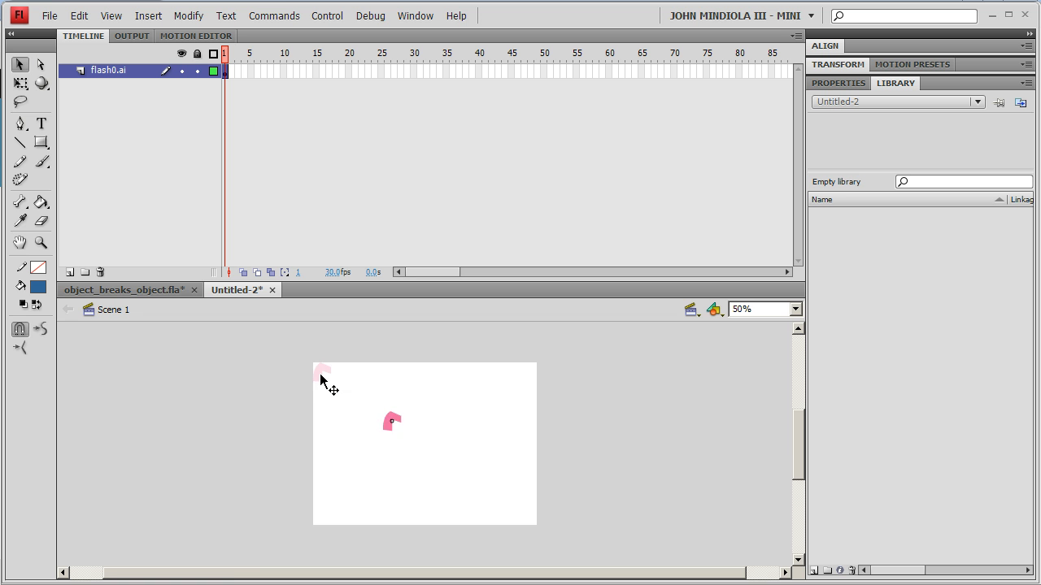
key(ctrl+equal)
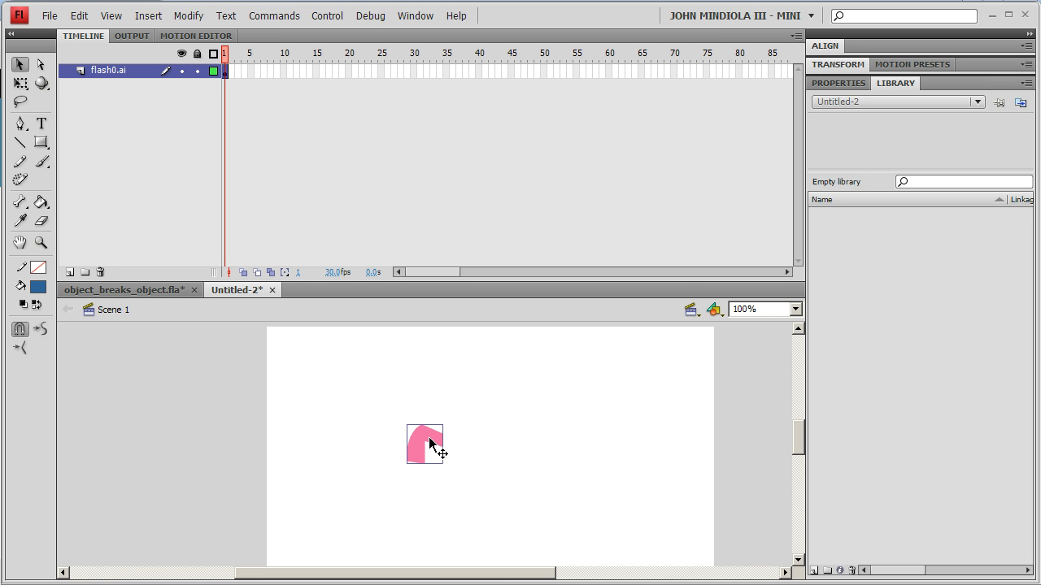
right_click(429, 439)
key(F8)
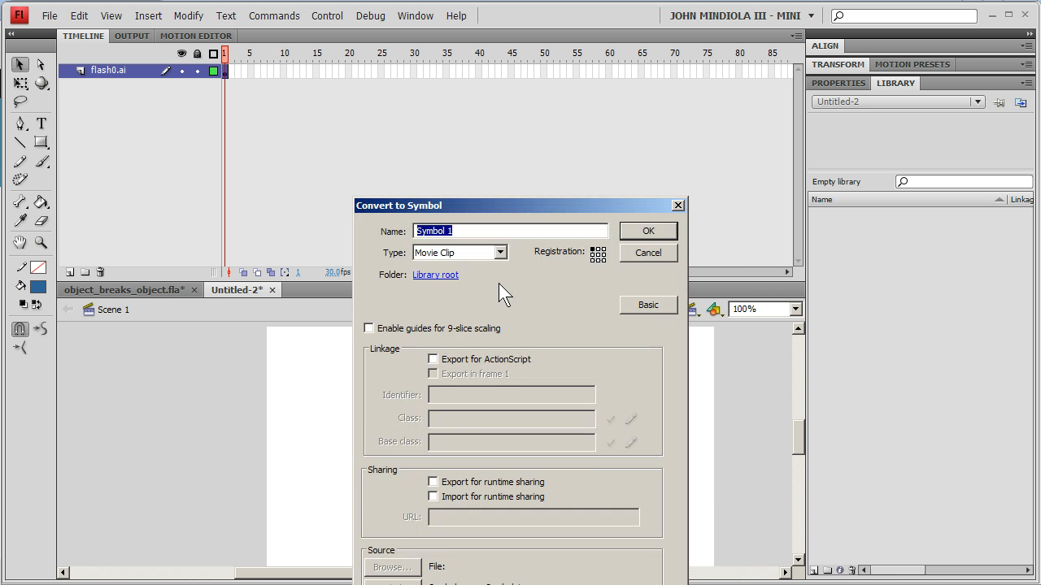
text(heart1)
key(Return)
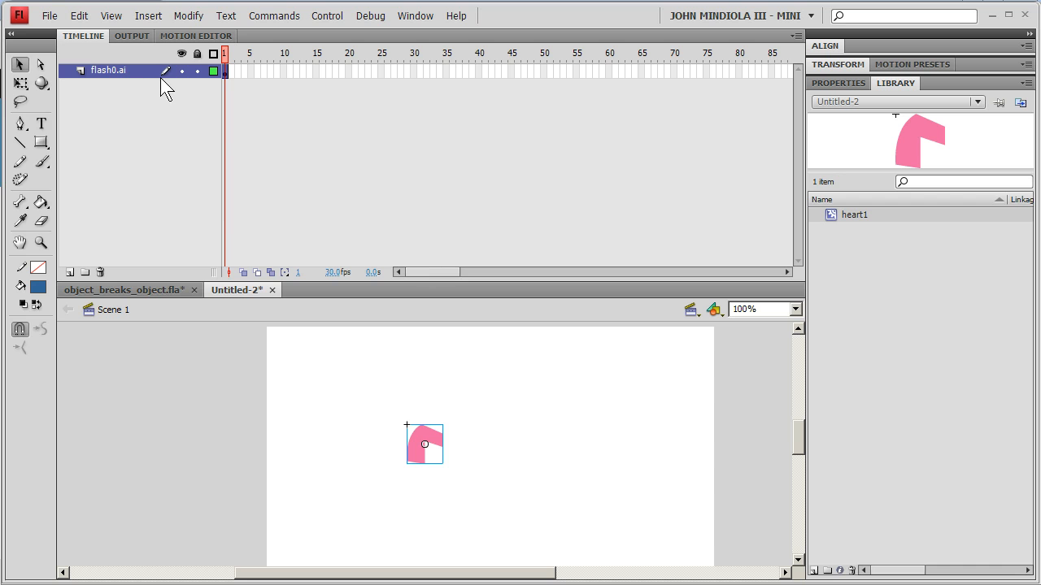
Step: Rename the layer holding the heart piece as heart1
double_click(111, 72)
text(heart1)
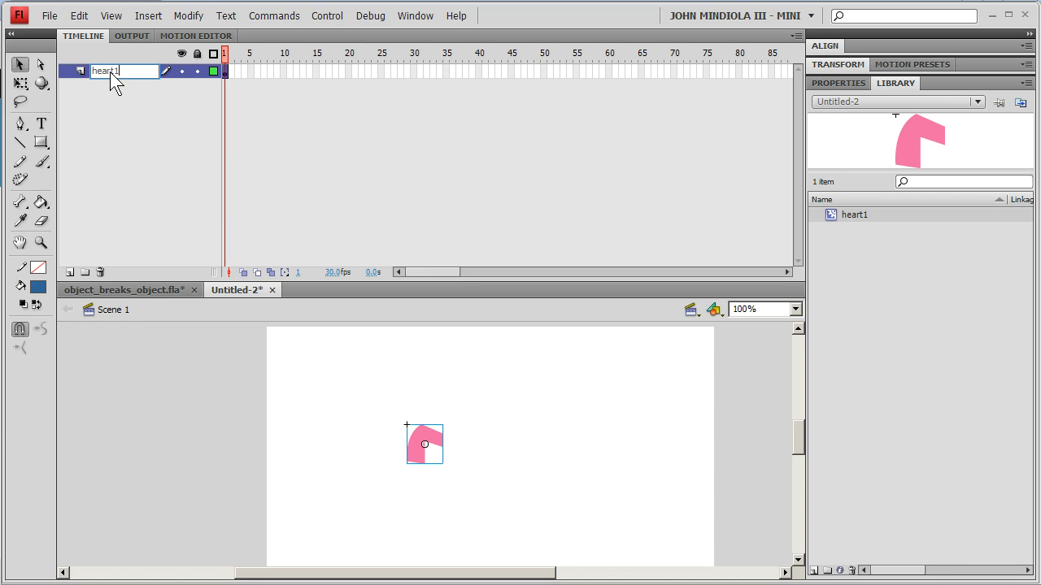
key(Return)
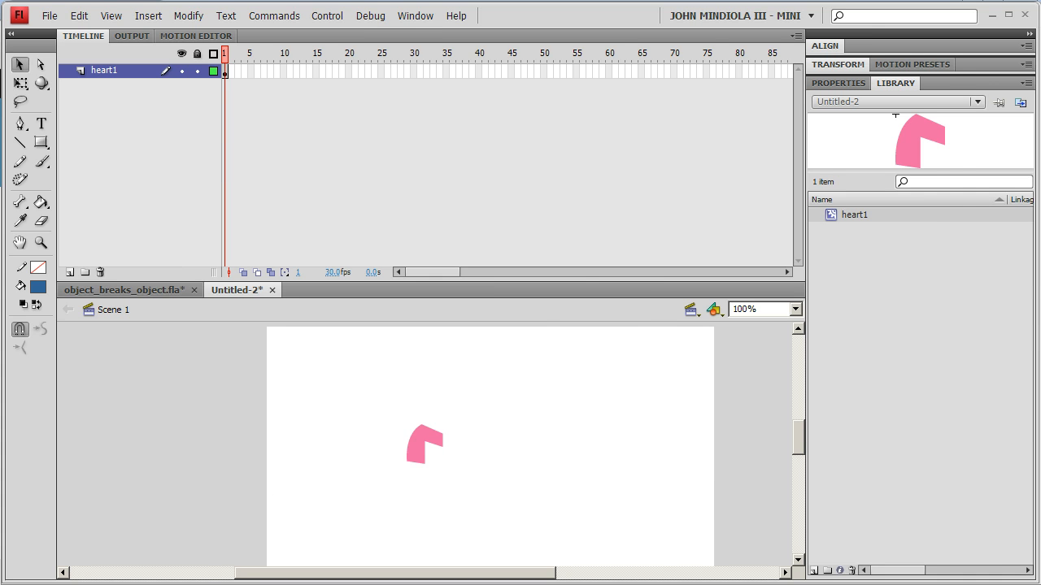
Step: Switch to Illustrator and copy the small piece at the top of the divided heart's left lobe
click(326, 584)
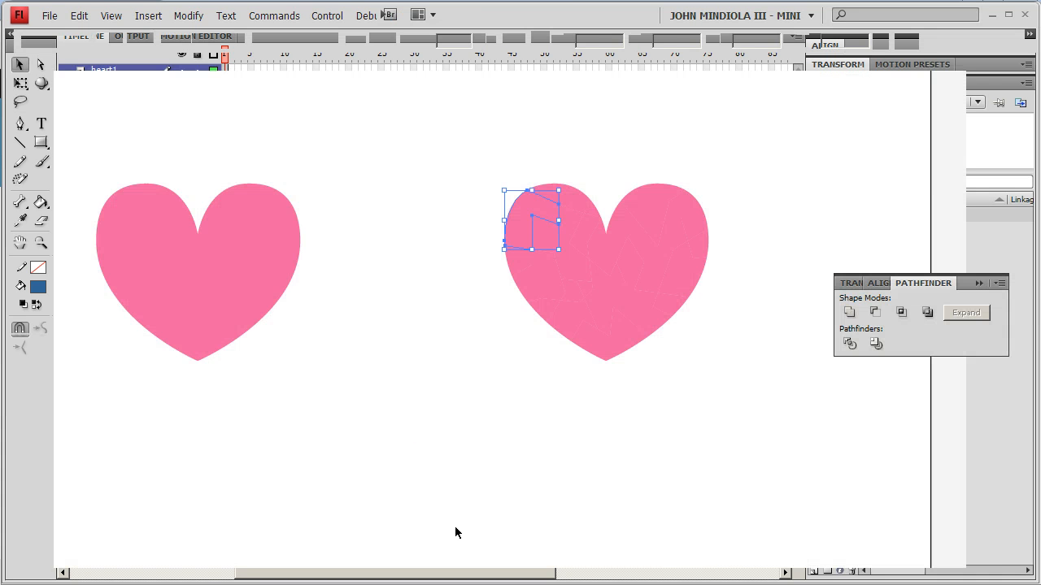
click(555, 192)
right_click(551, 193)
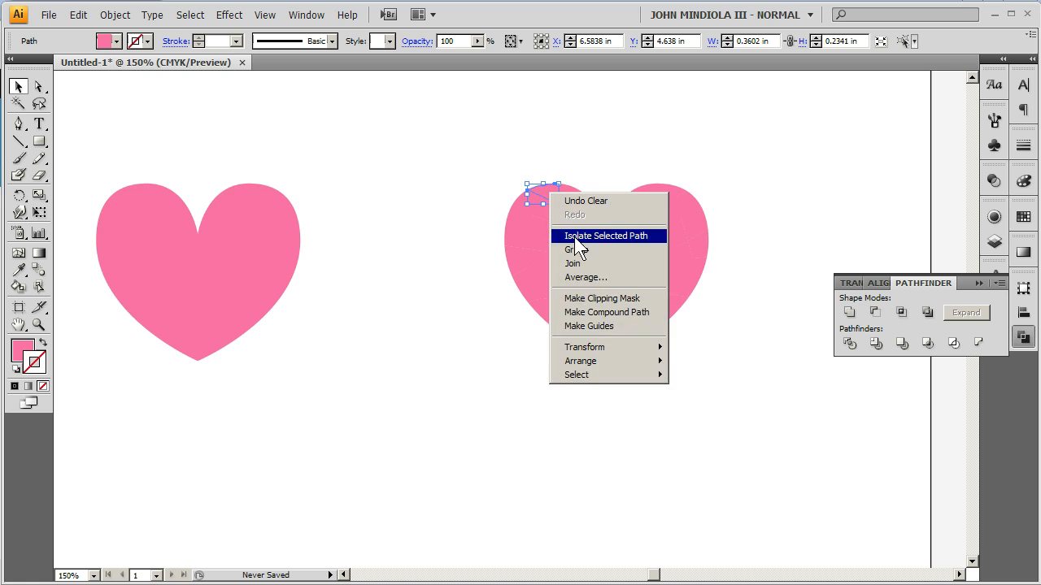
click(87, 18)
click(87, 18)
click(90, 82)
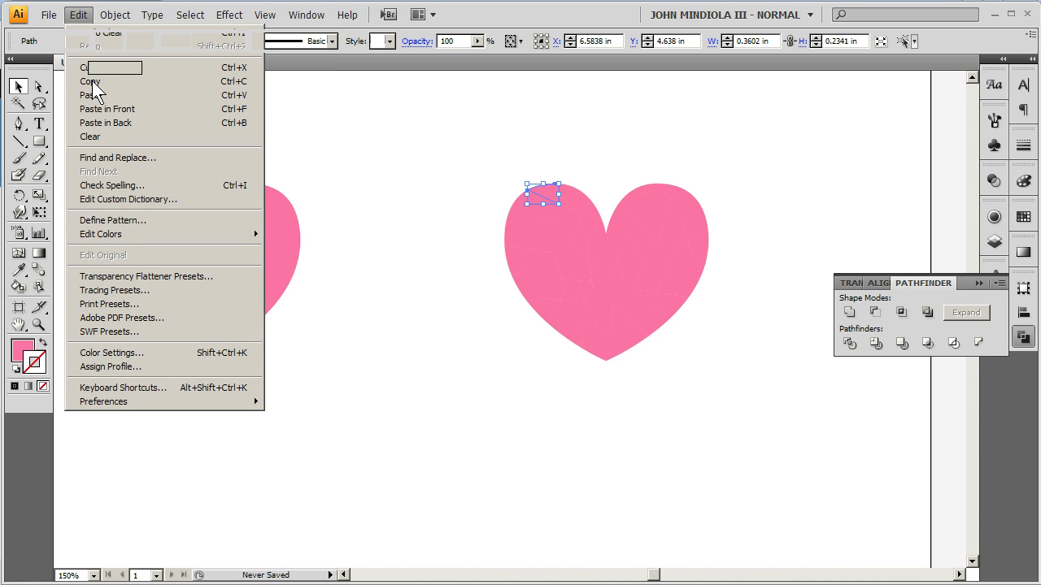
Step: Switch back to Flash, add a new layer above heart1, and paste the copied piece in place with the import settings accepted
key(alt+Tab)
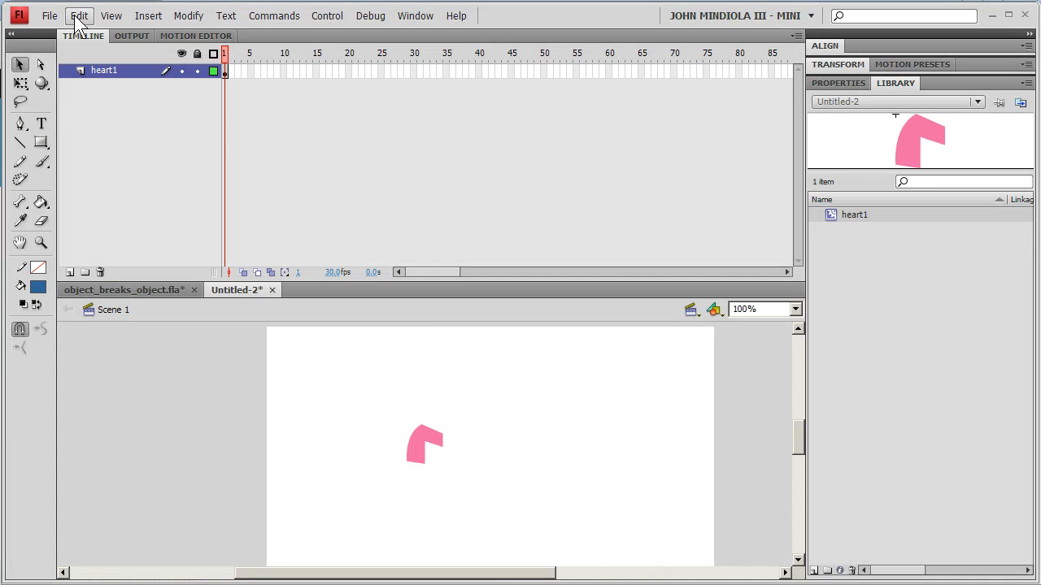
click(79, 16)
click(79, 16)
click(70, 272)
click(79, 16)
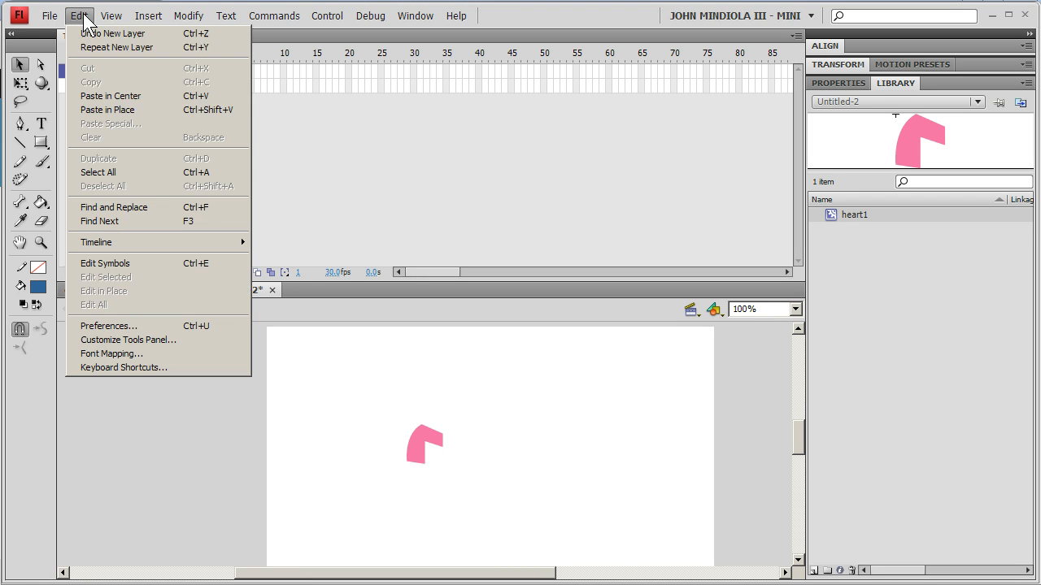
click(99, 110)
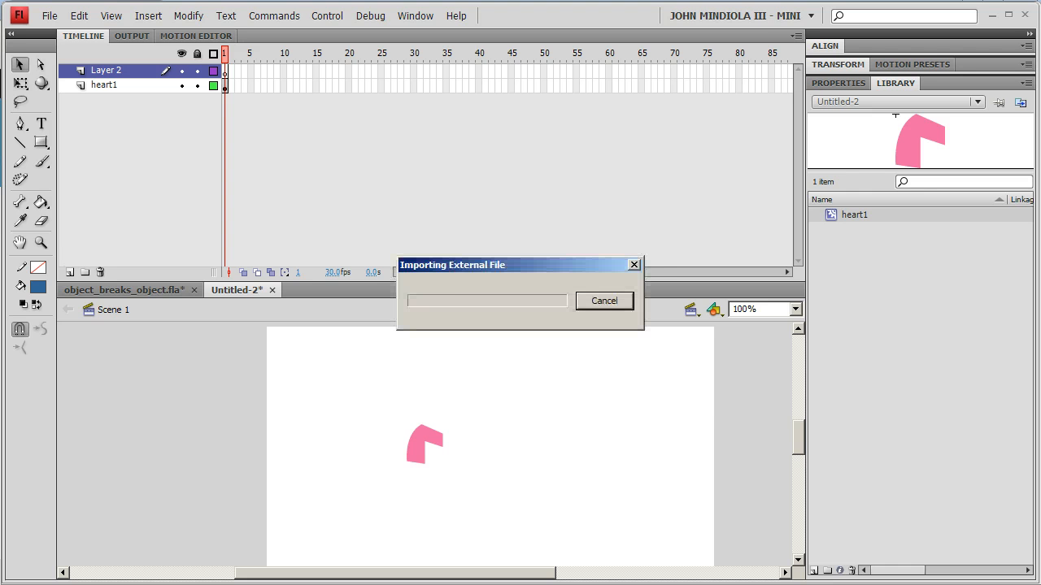
click(553, 343)
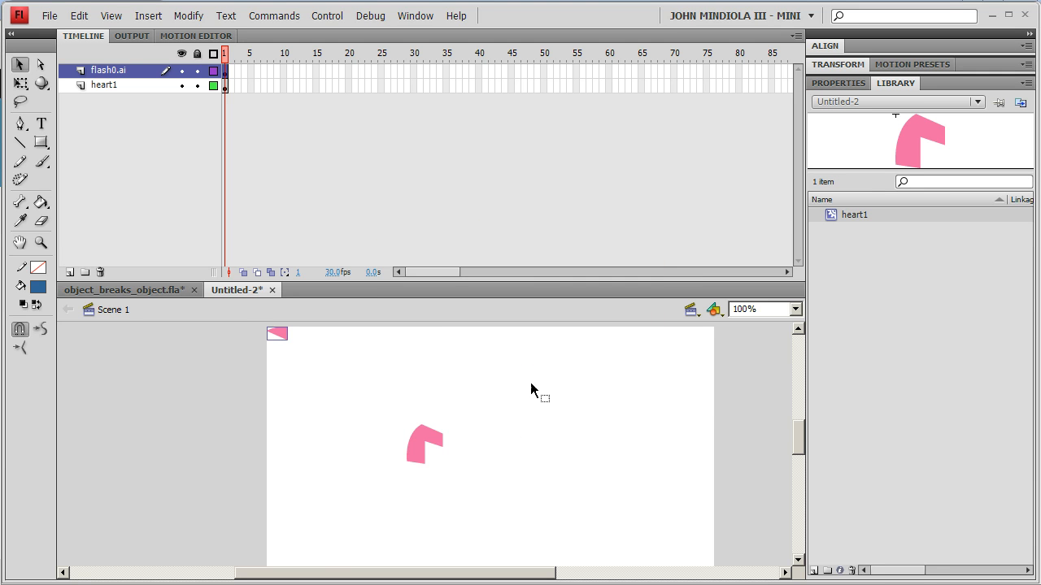
Step: Open the Convert to Symbol settings for the newly pasted heart piece
right_click(279, 332)
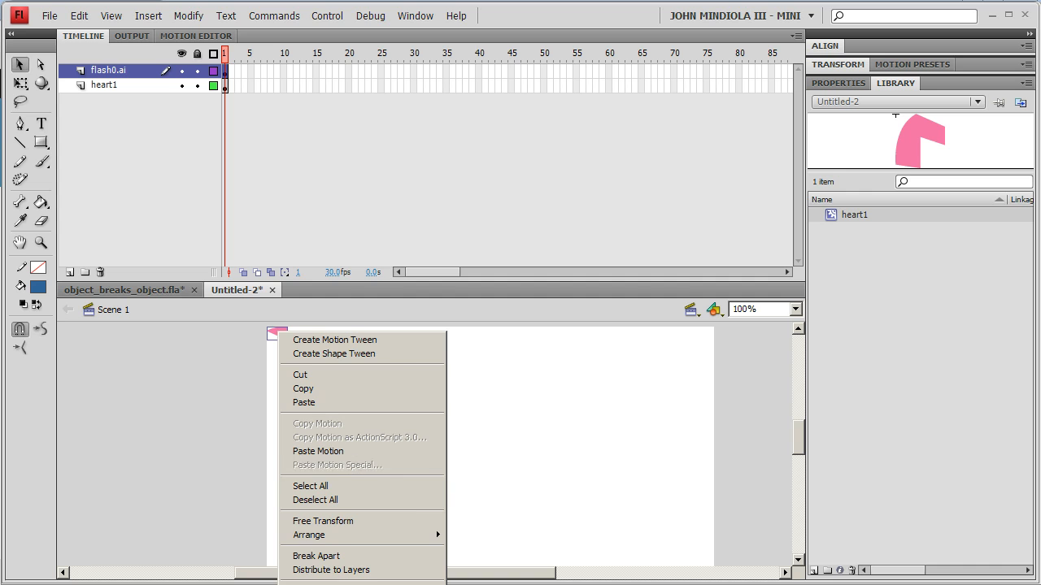
click(328, 584)
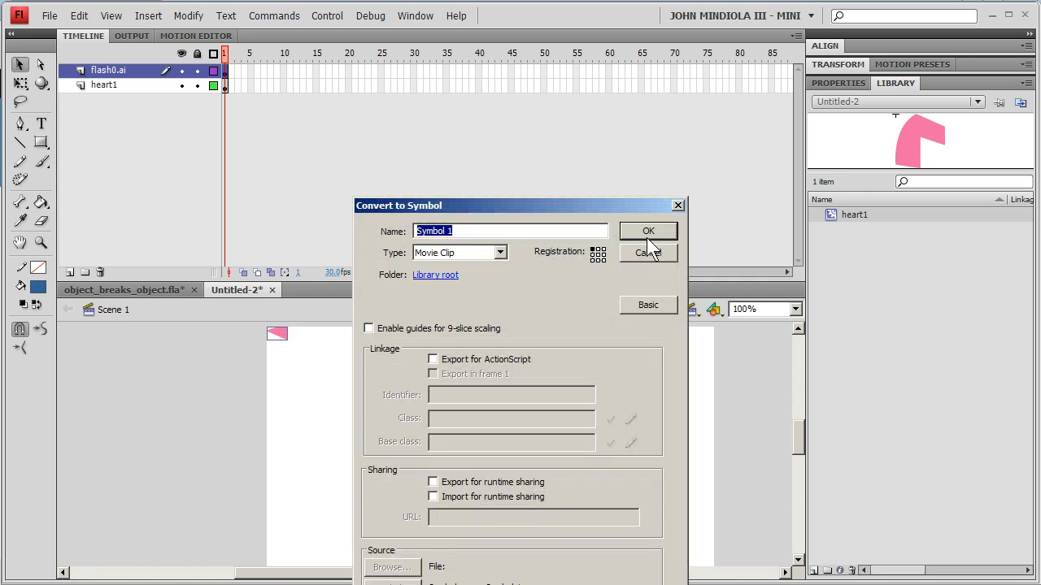